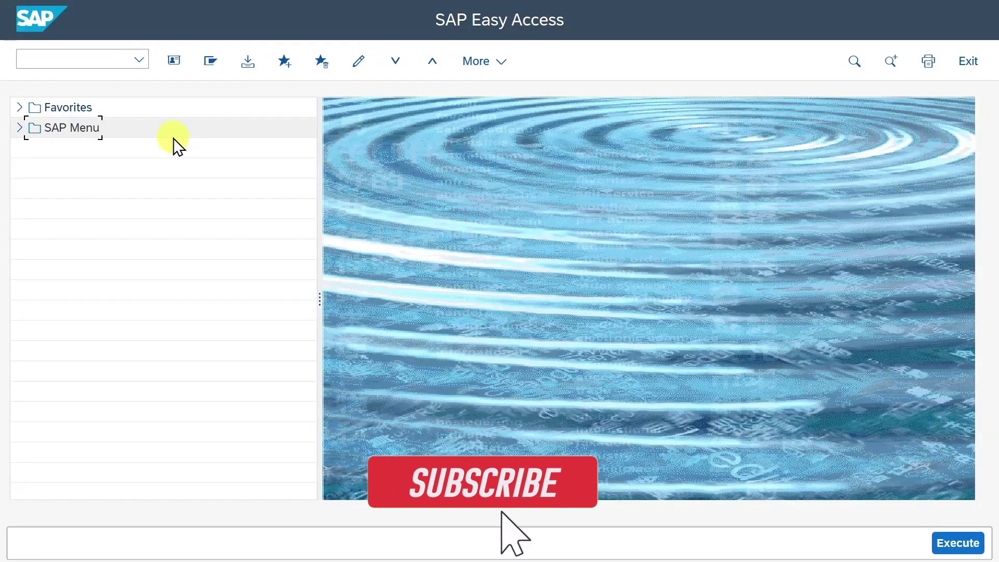
Start the incoming invoice transaction from the SAP Easy Access command field for company code 1710.
click(104, 59)
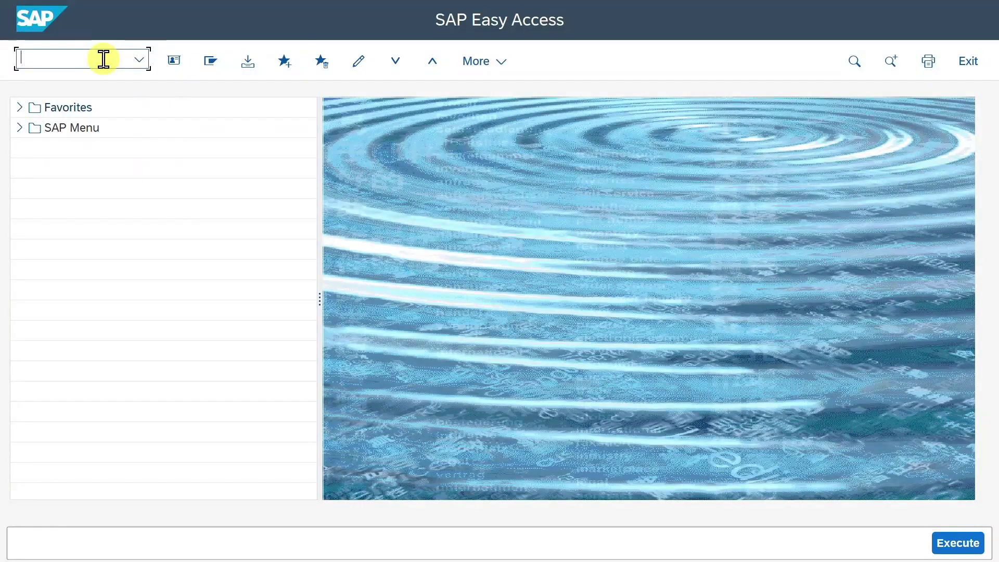
text(mi)
text(go)
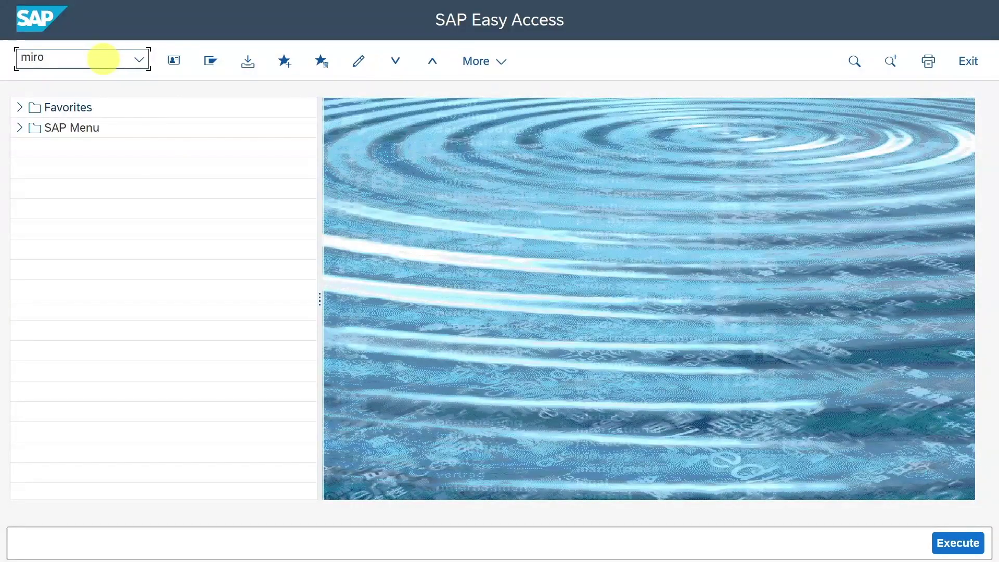
key(Return)
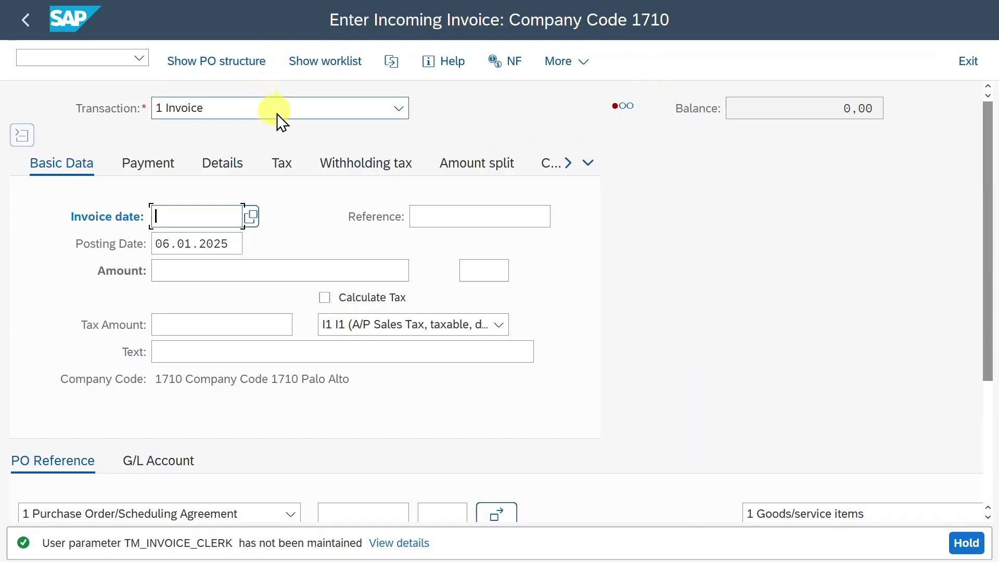
click(296, 208)
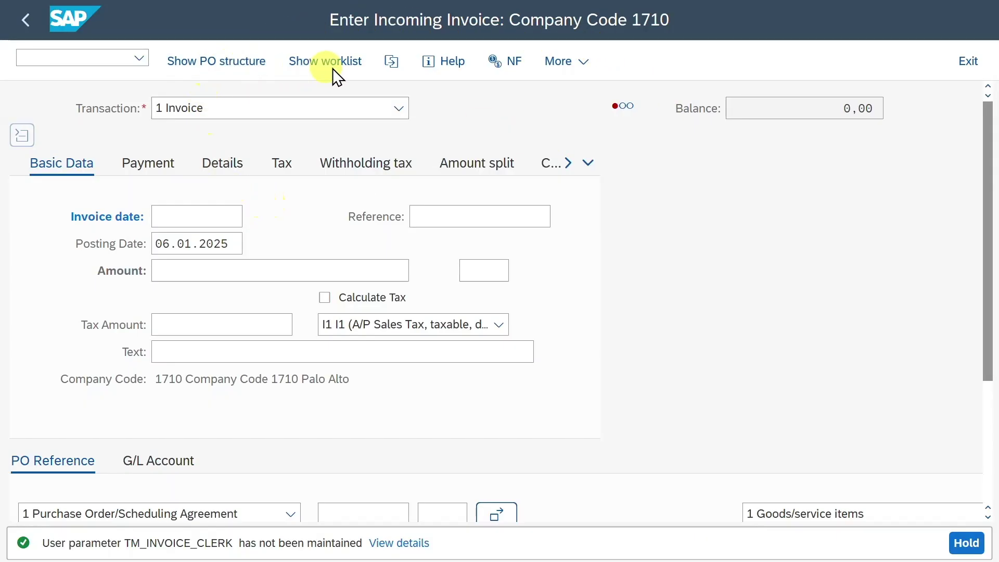
click(202, 61)
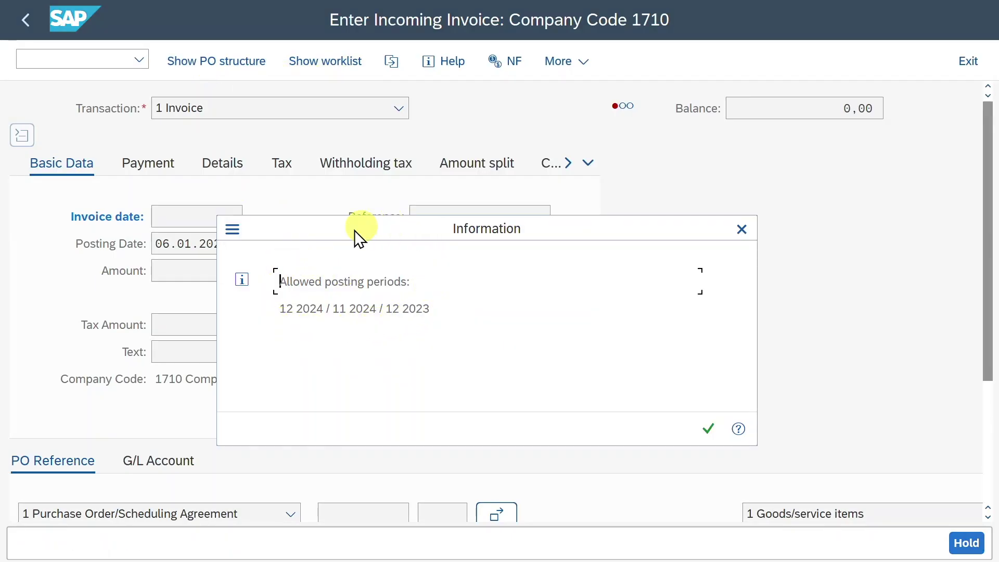
drag(279, 309, 317, 312)
click(311, 309)
drag(330, 311, 446, 309)
click(435, 309)
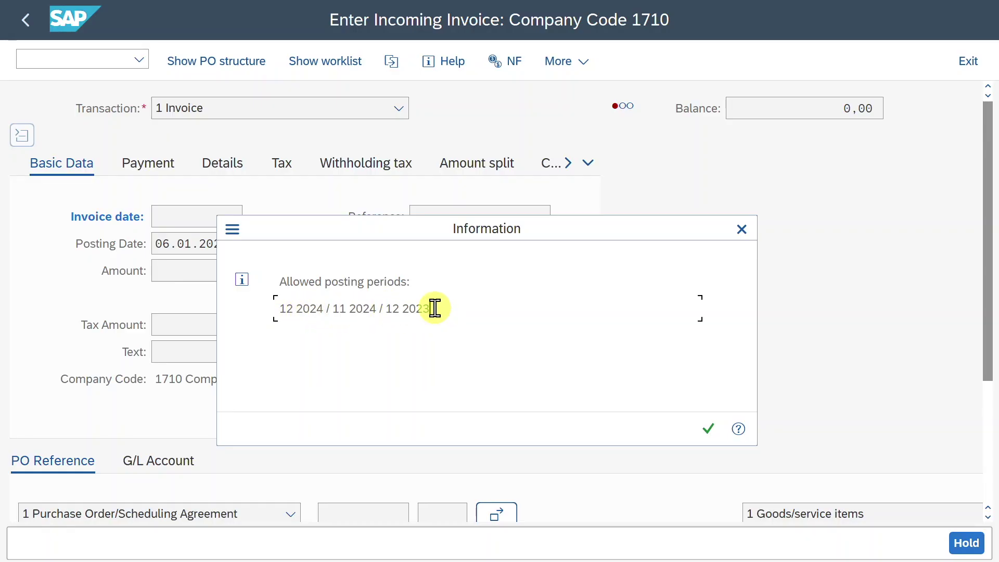
double_click(376, 310)
click(376, 310)
click(707, 427)
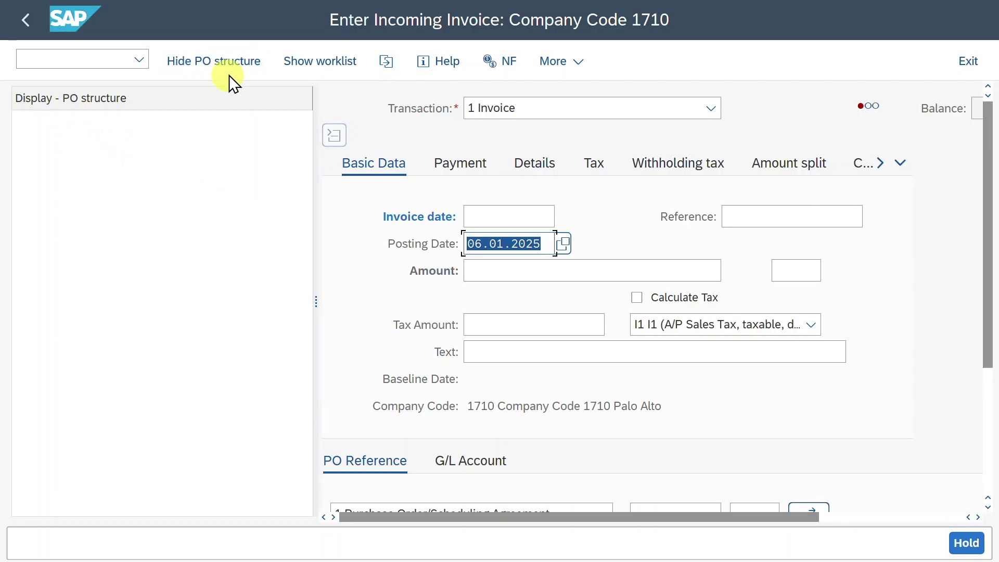
click(211, 62)
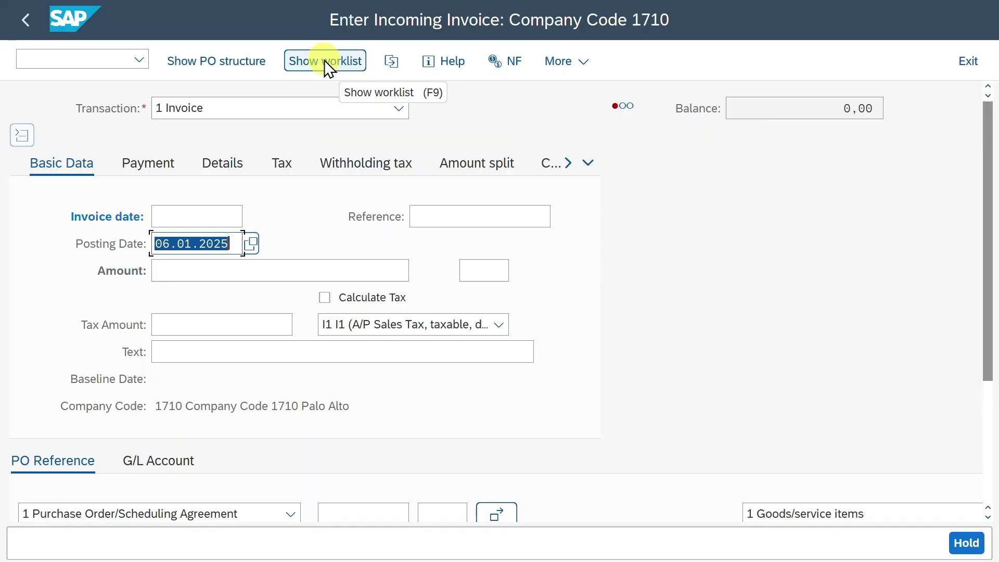
Toggle the worklist on and off, and dismiss the Choose Invoice Document dialog without picking one.
click(315, 61)
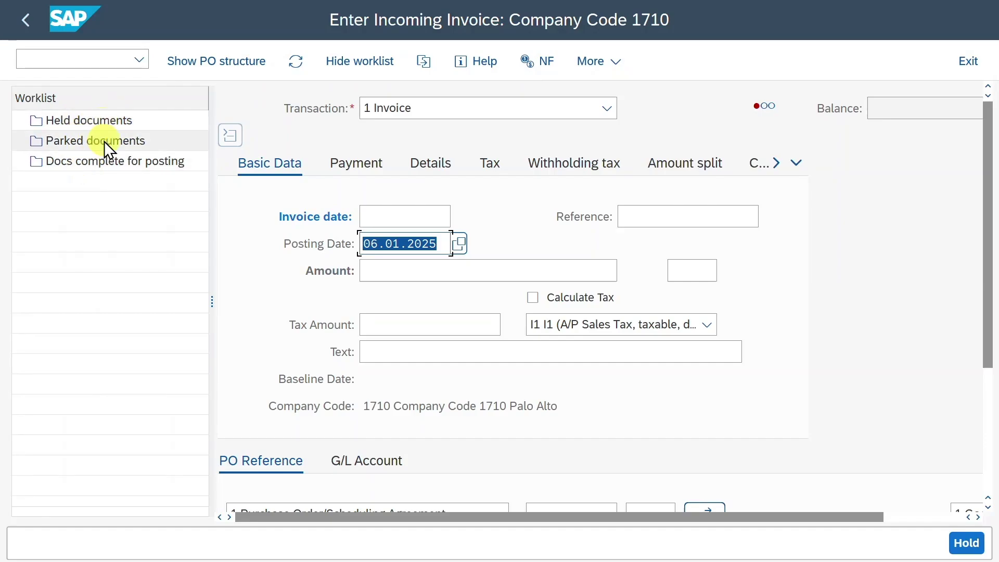
click(353, 64)
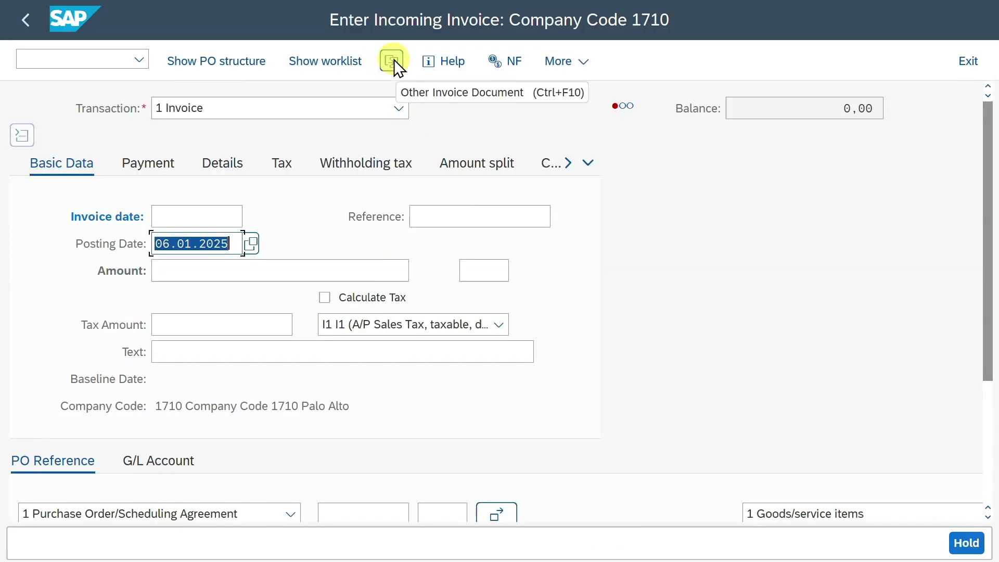
click(394, 60)
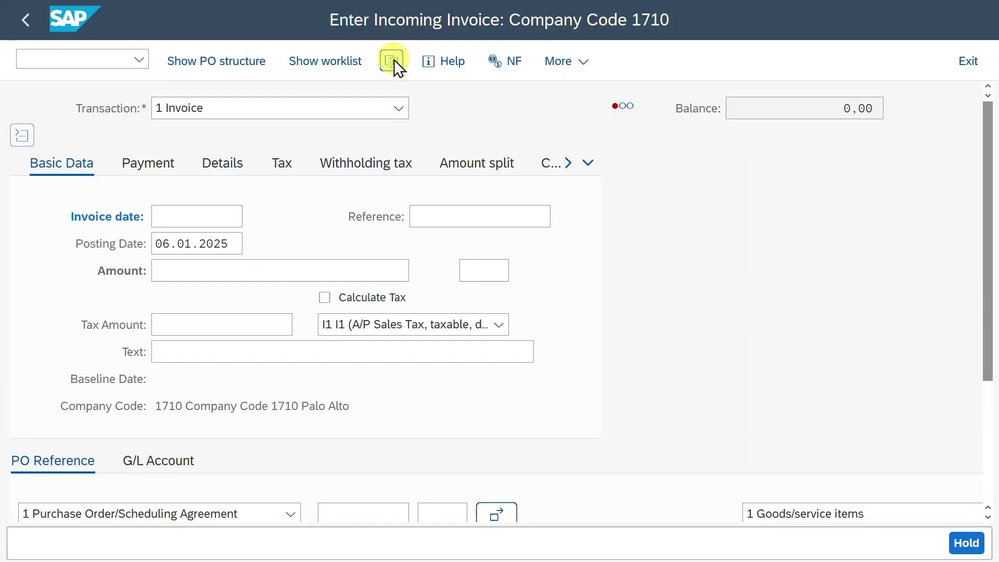
drag(377, 358, 546, 203)
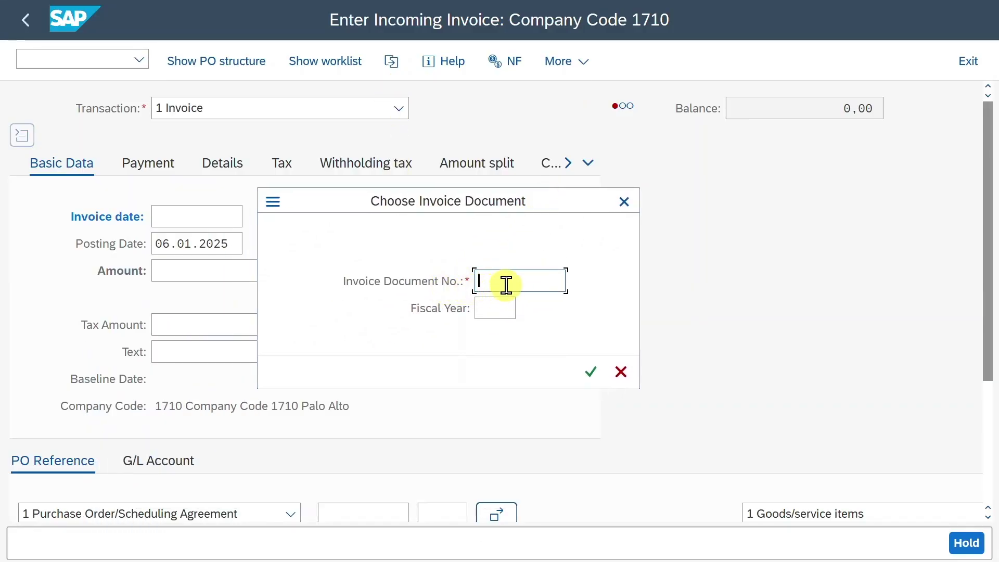
click(495, 308)
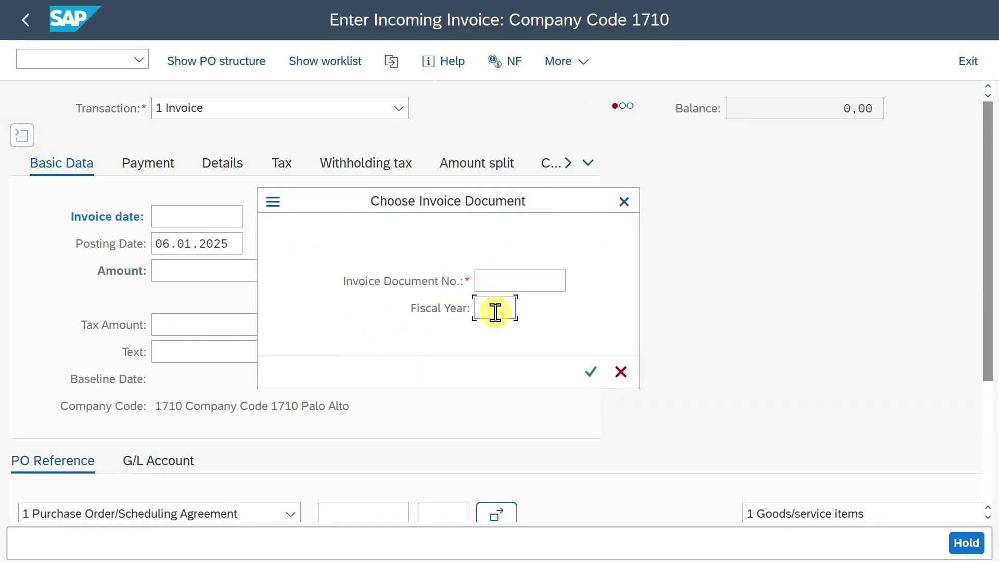
click(625, 201)
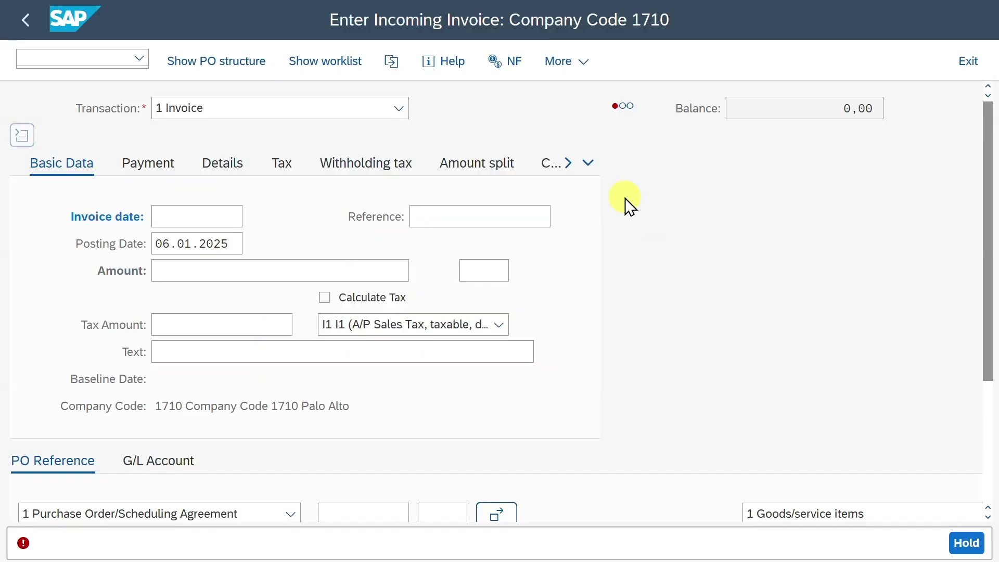
click(454, 63)
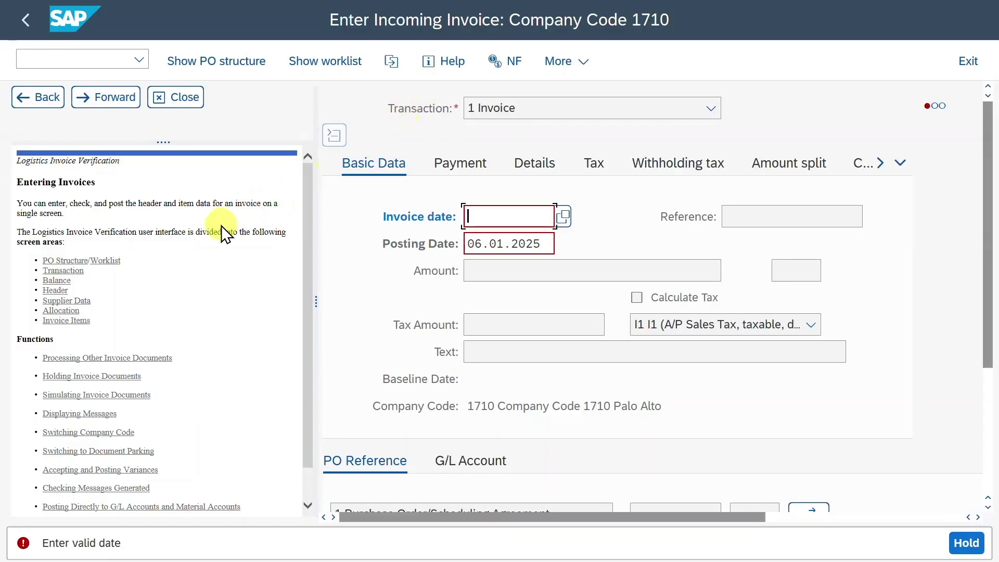
Follow the PO Structure help link, close the help panel, and clear the 'Enter valid date' error.
scroll(215, 260, down, 1)
scroll(214, 259, up, 1)
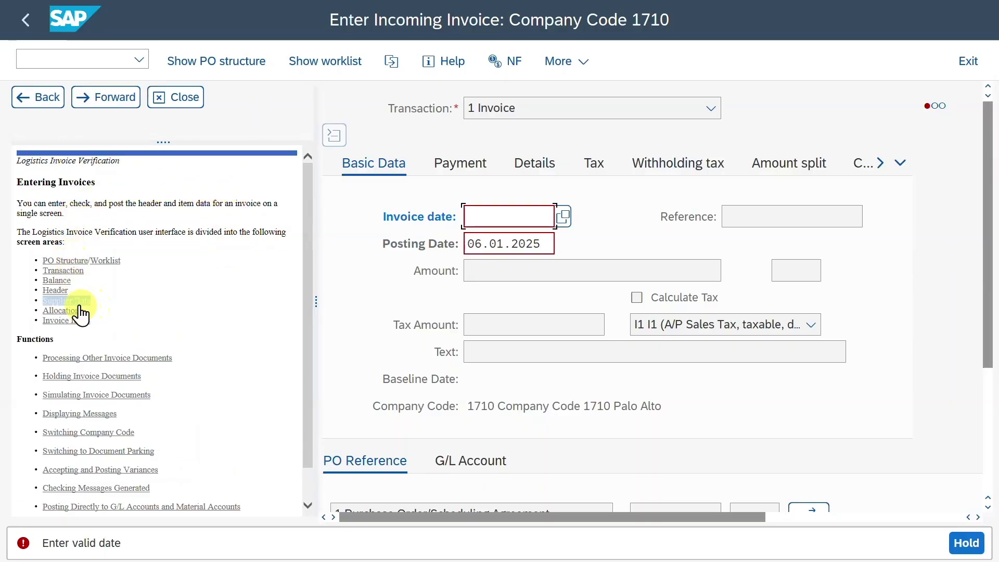
drag(89, 262, 42, 262)
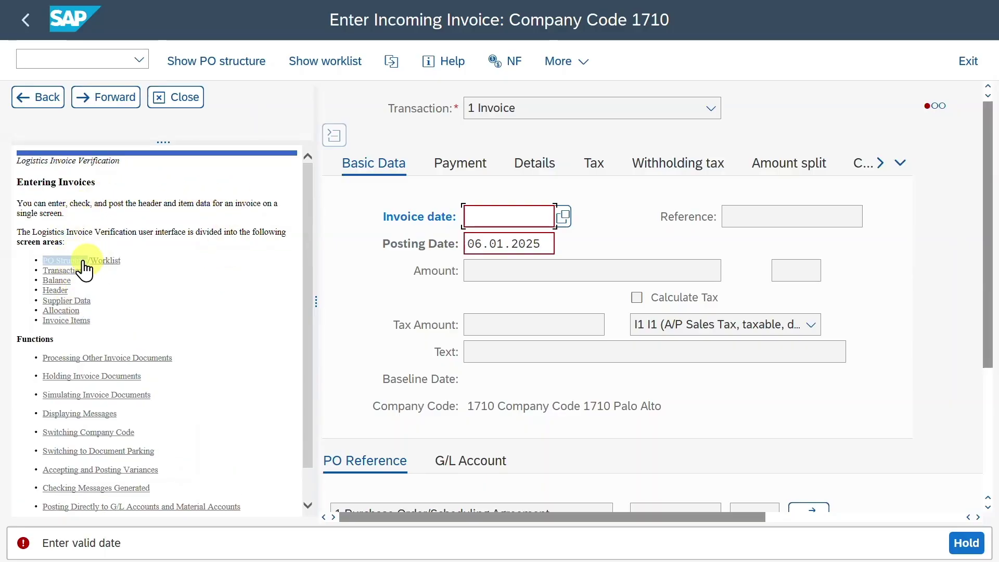
click(76, 263)
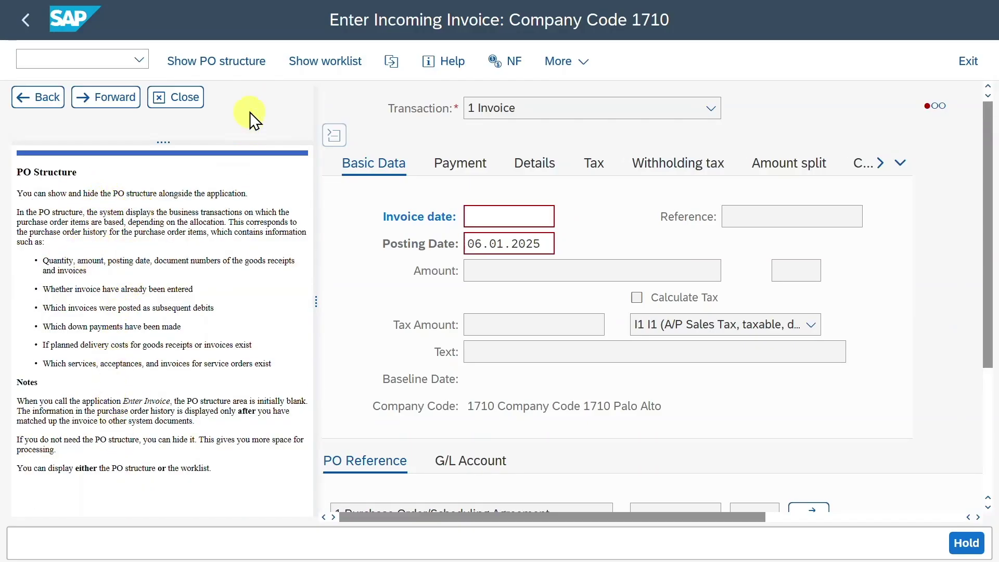
click(196, 99)
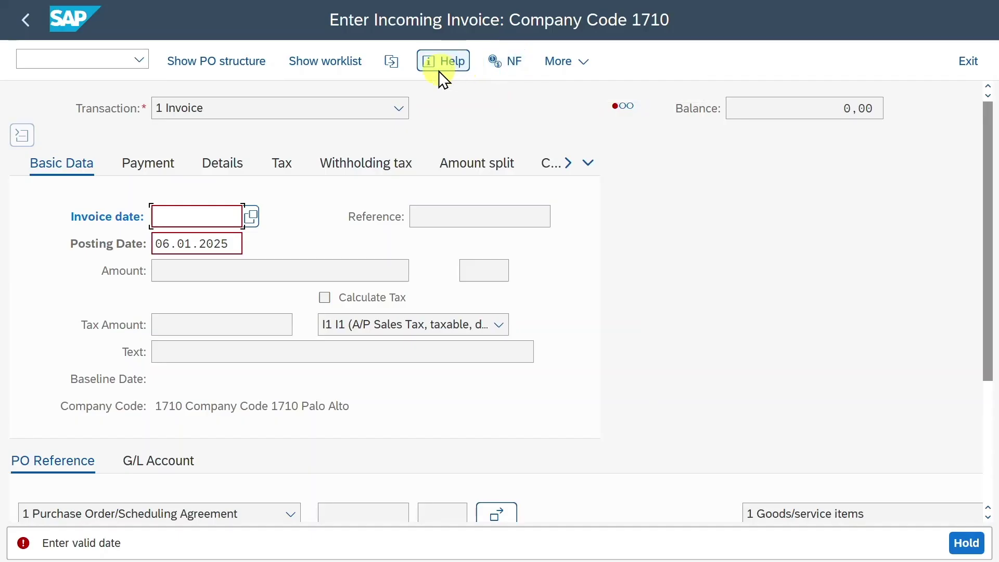
click(270, 100)
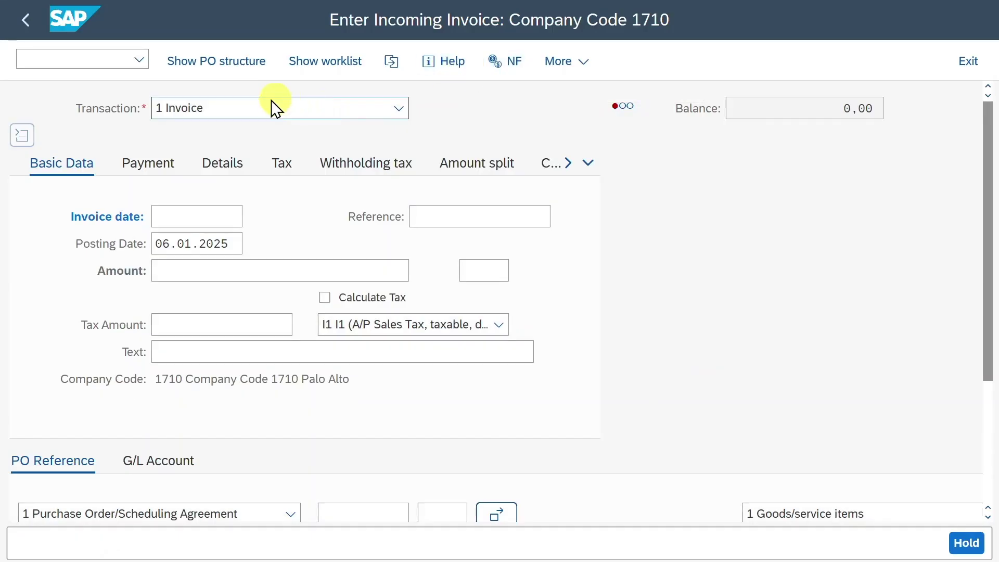
click(193, 114)
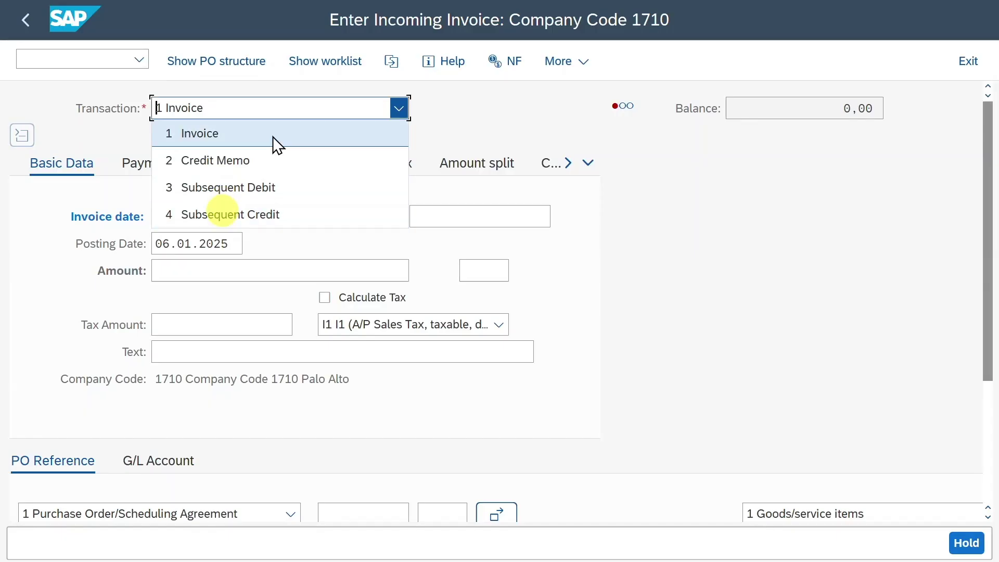
click(312, 104)
click(270, 106)
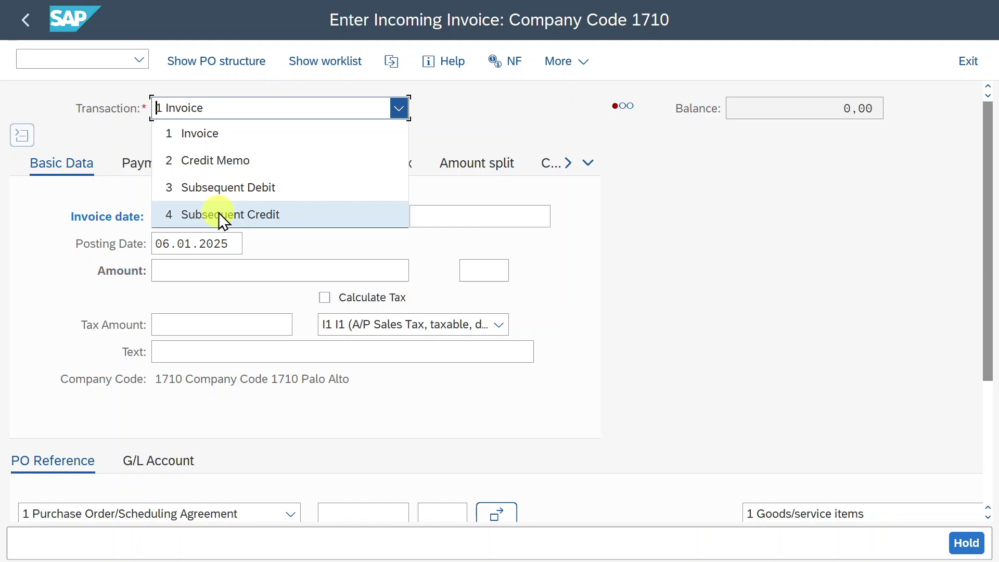
click(510, 131)
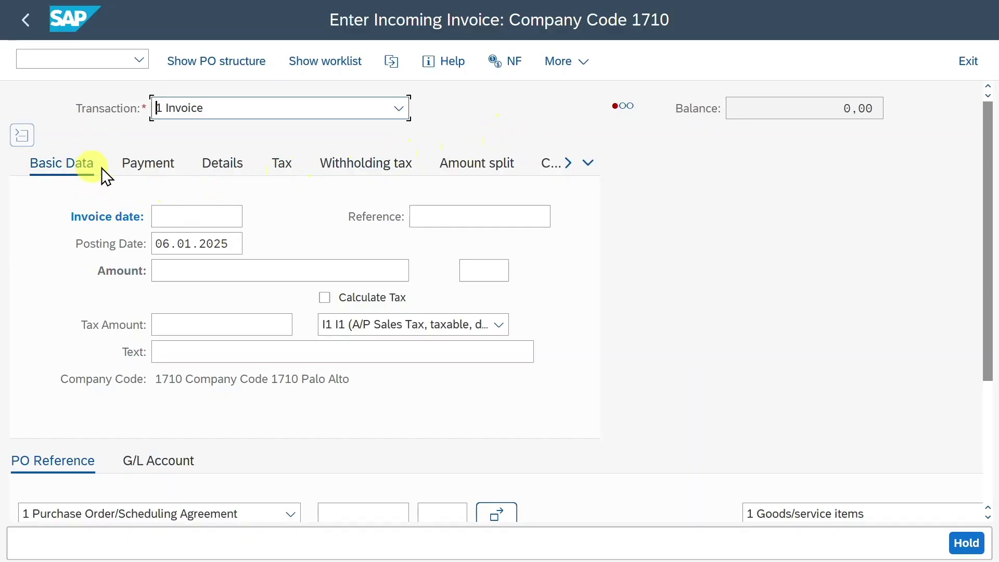
click(179, 216)
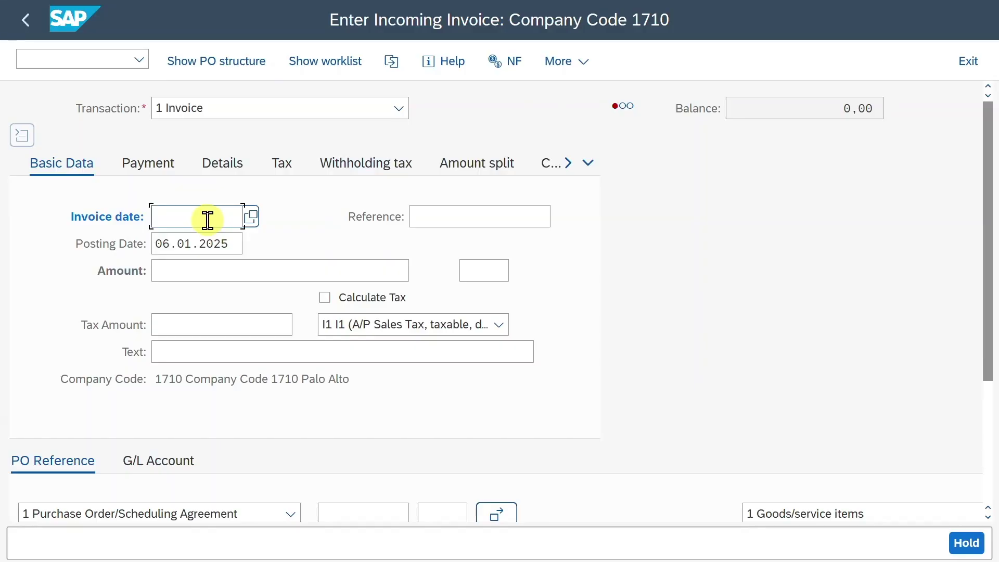
Set both the invoice date and the posting date to 30.12.2024.
text(30.1)
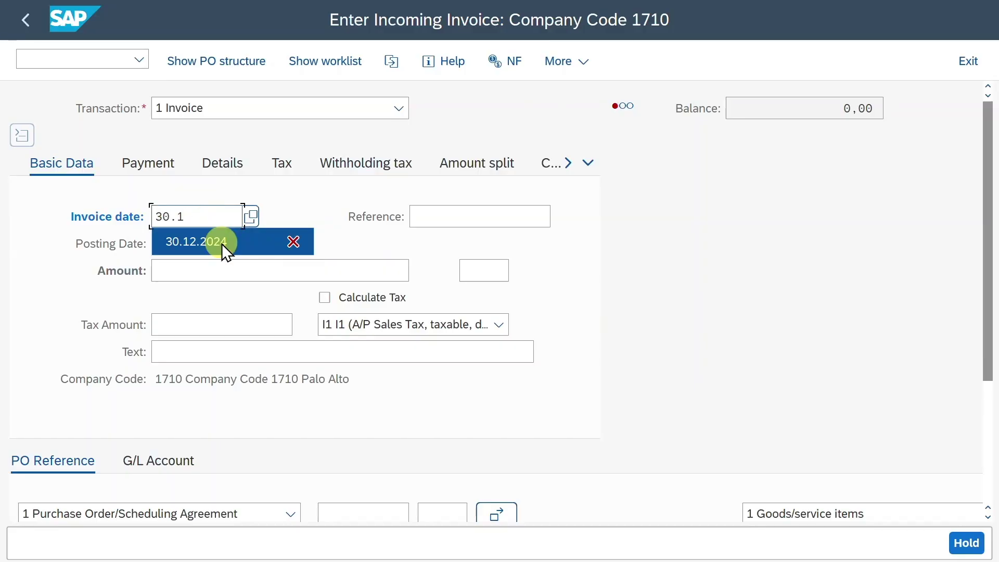
click(222, 244)
drag(234, 239, 136, 243)
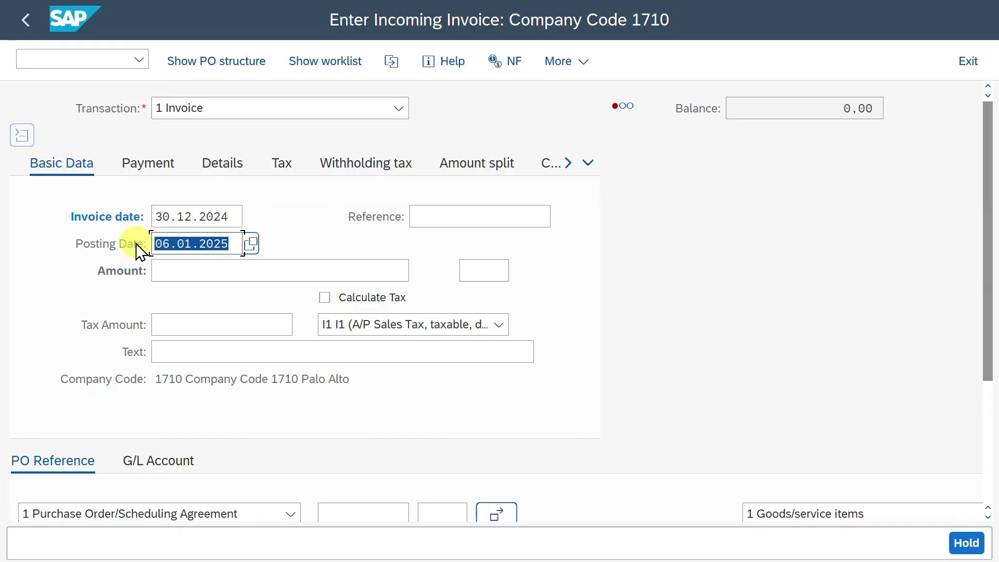
text(30.12.2024)
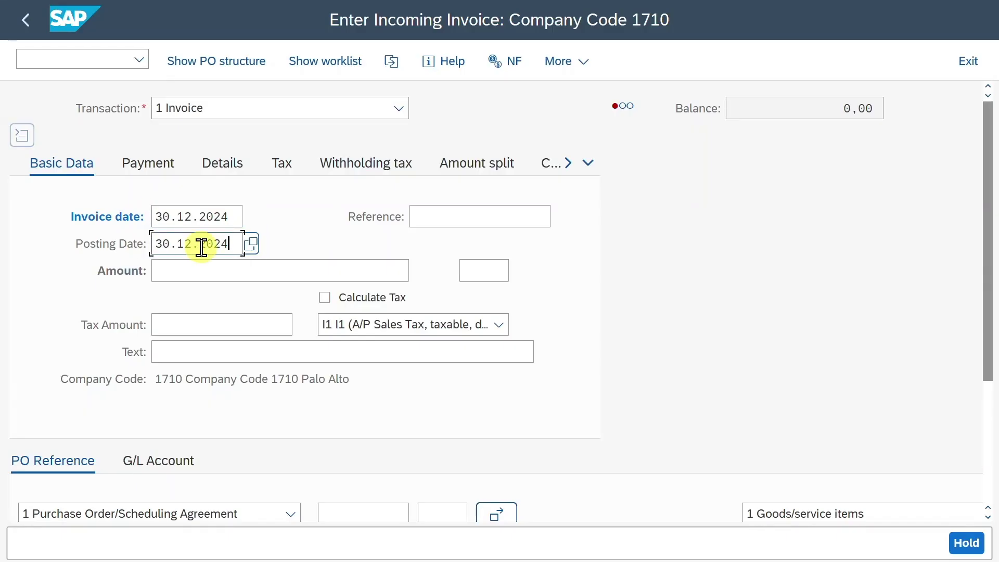
Enter reference 1000000, then move through the Amount, currency and Tax Amount fields.
click(447, 217)
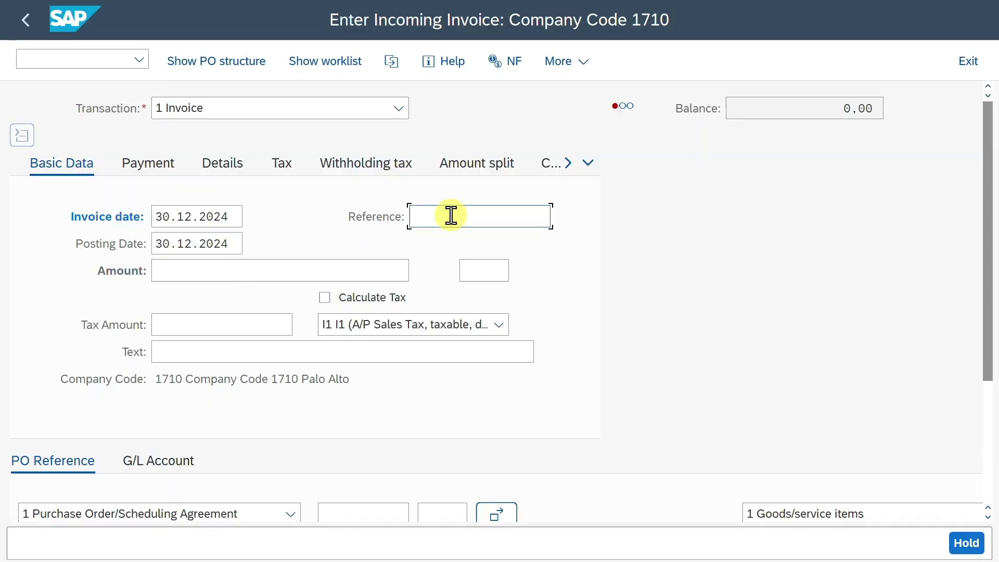
text(1000000)
click(392, 264)
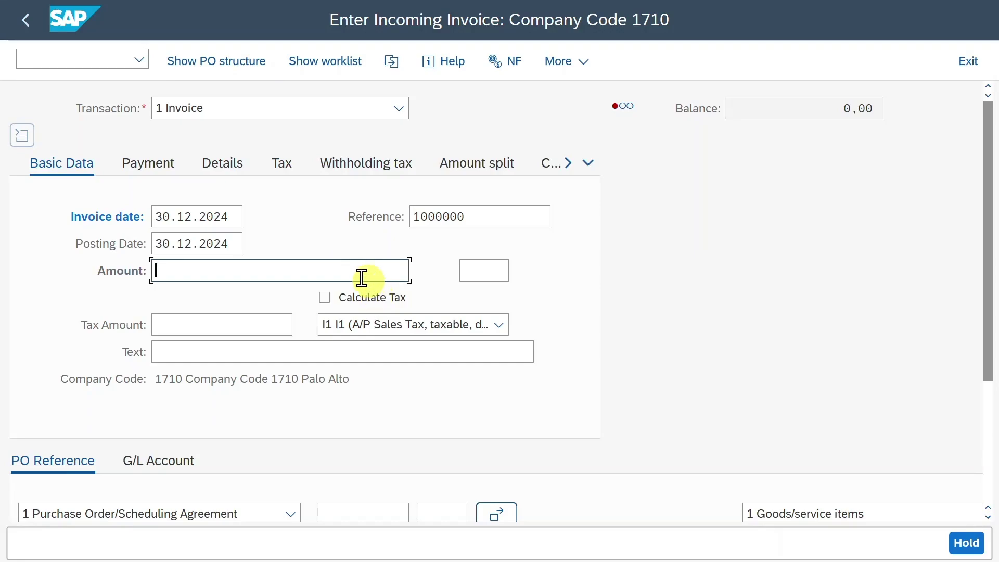
click(488, 268)
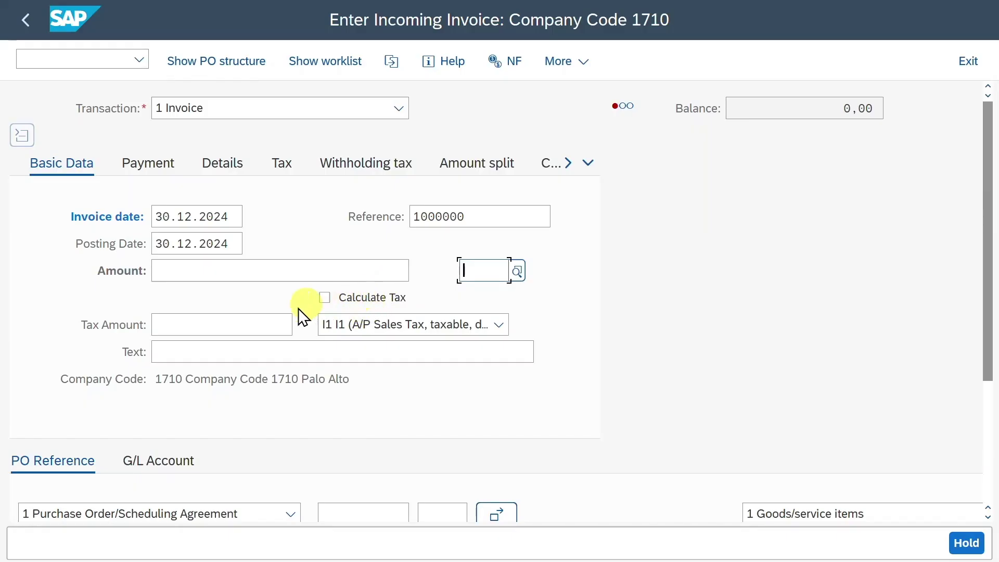
click(252, 319)
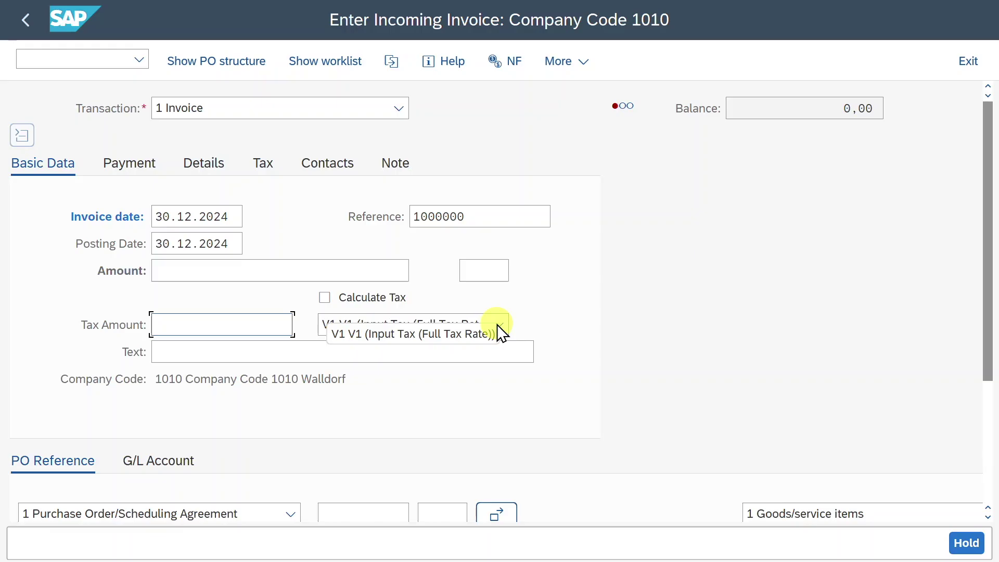
Keep tax code V1 and close the Text suggestions list without choosing an entry.
click(499, 324)
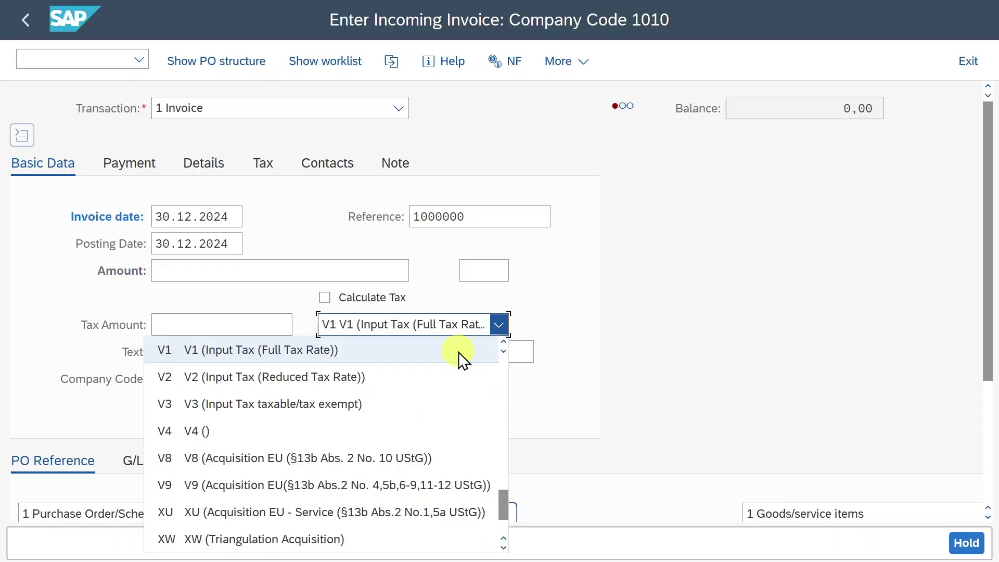
click(454, 348)
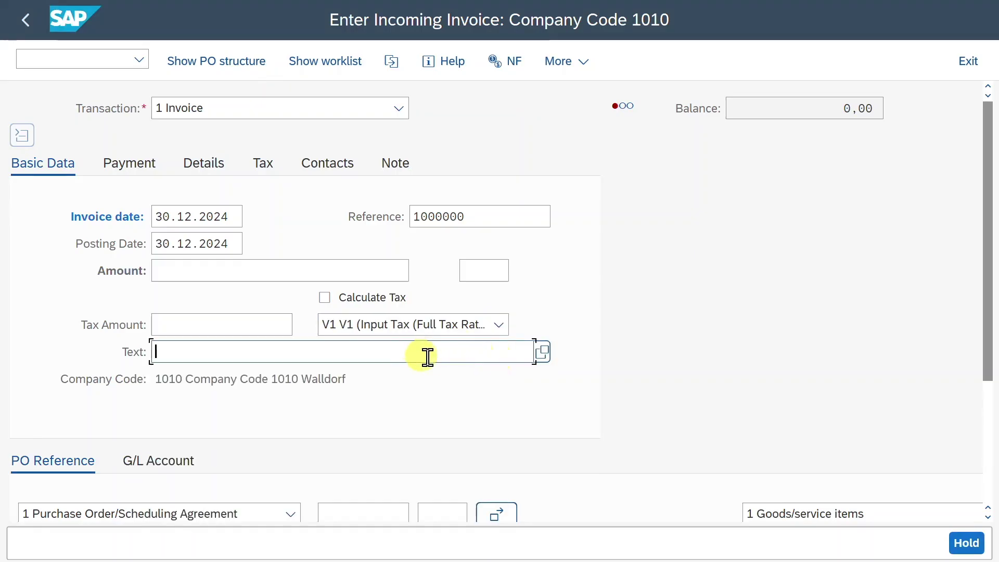
click(542, 353)
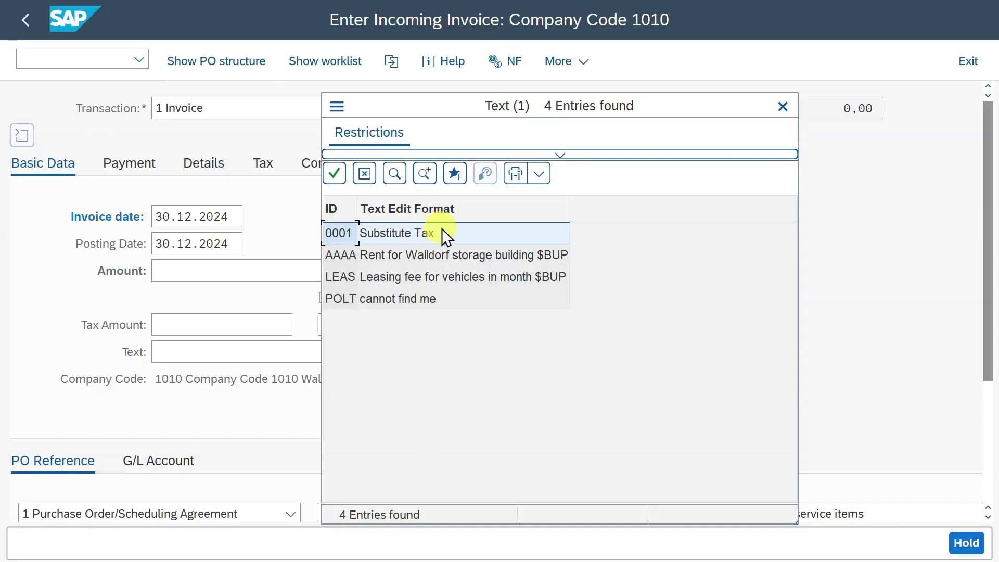
click(783, 107)
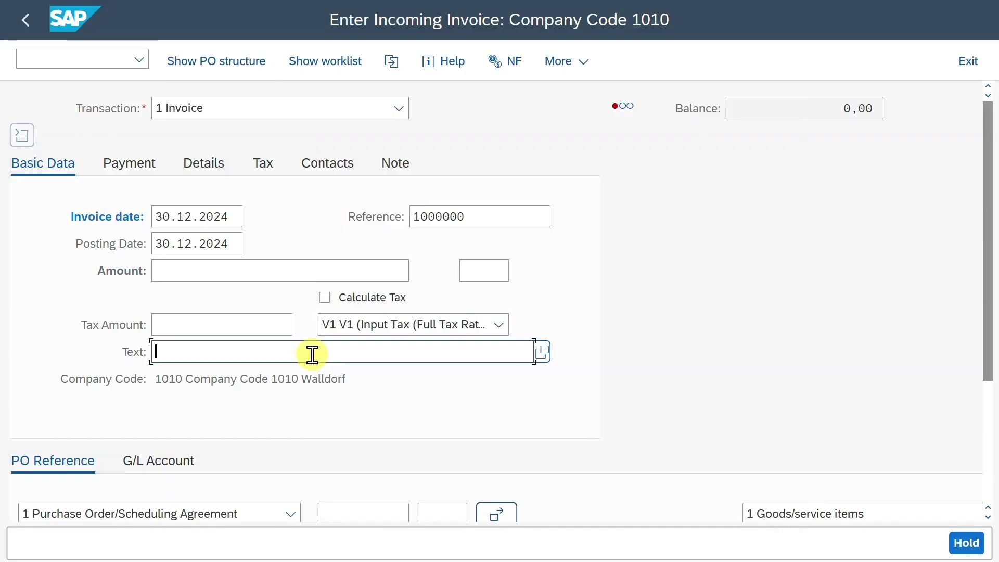
Type 'test' into the Text field, prefix it with '*', then delete it all.
text(test)
click(156, 352)
text(*)
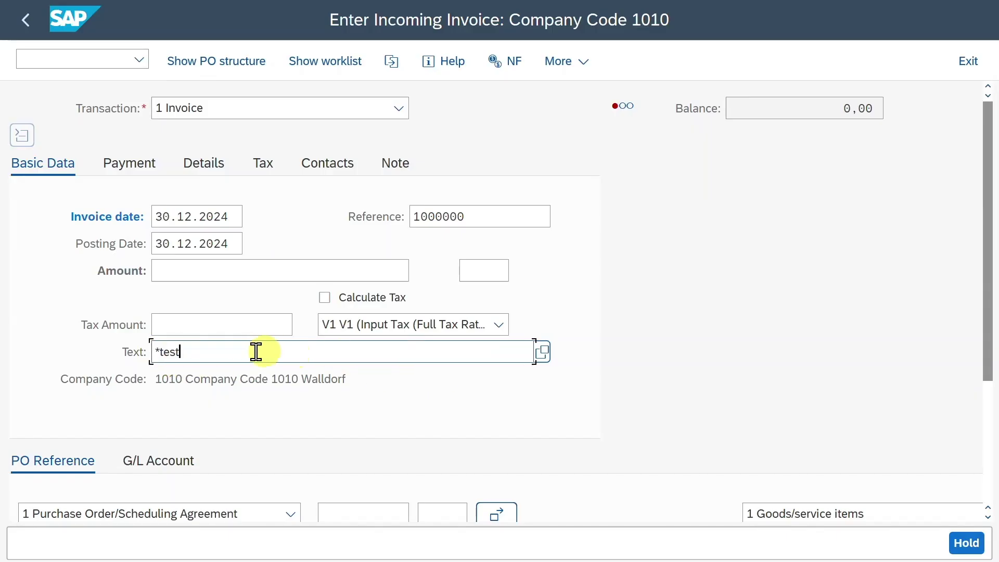
click(214, 356)
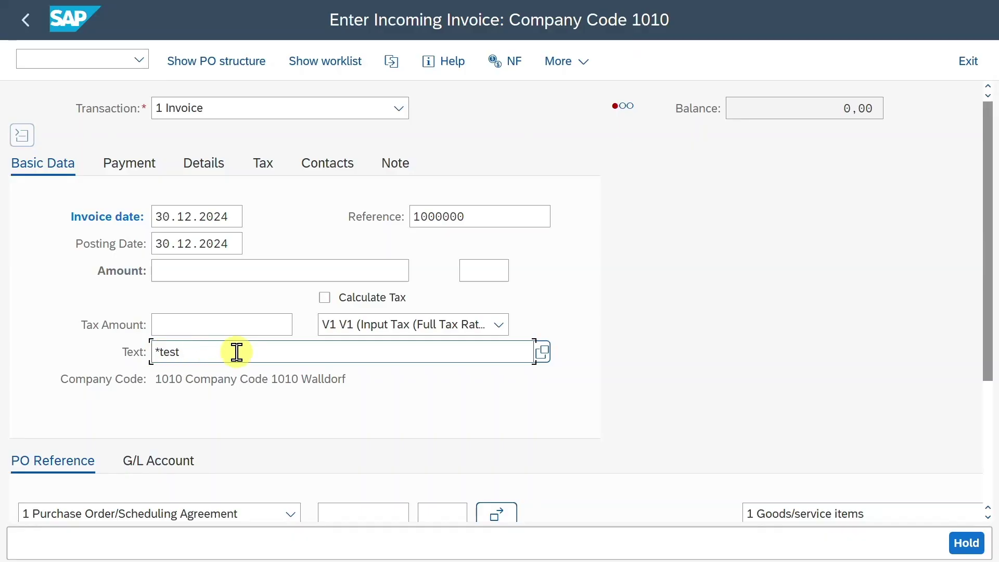
key(ctrl+a)
key(BackSpace)
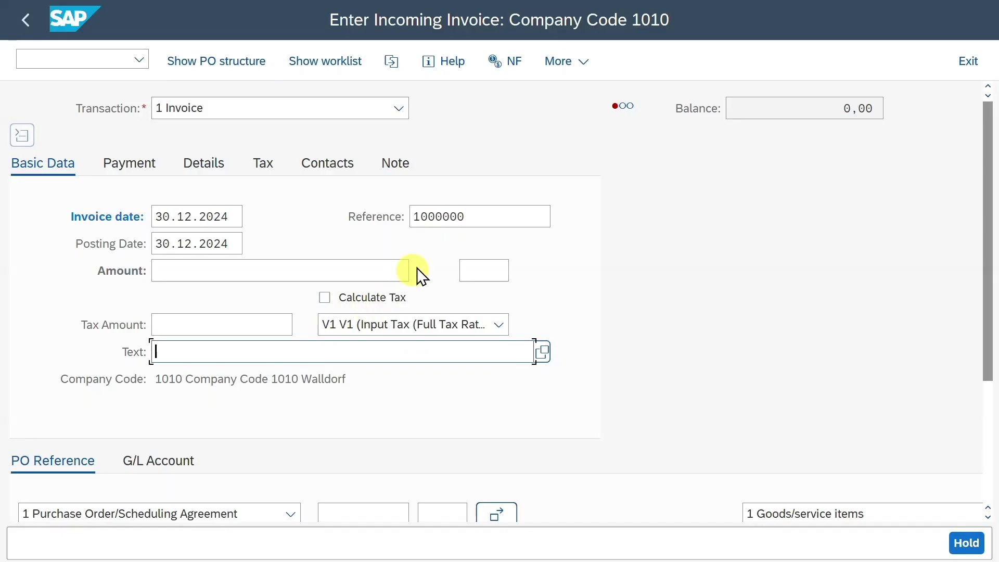
Select and deselect the 0,00 balance, bringing up the previous-fiscal-year posting warning.
mouse_move(625, 107)
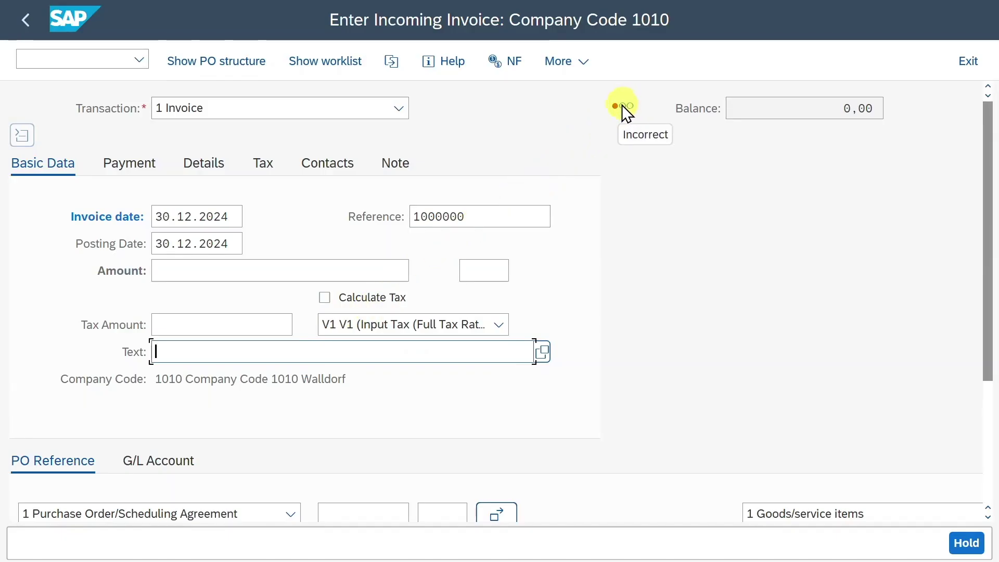
double_click(854, 108)
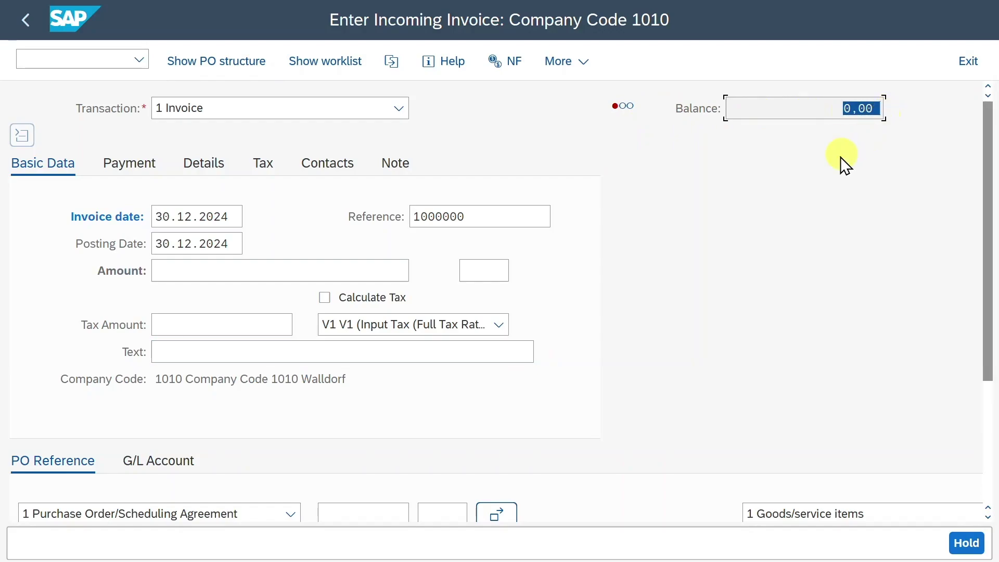
click(657, 270)
click(131, 172)
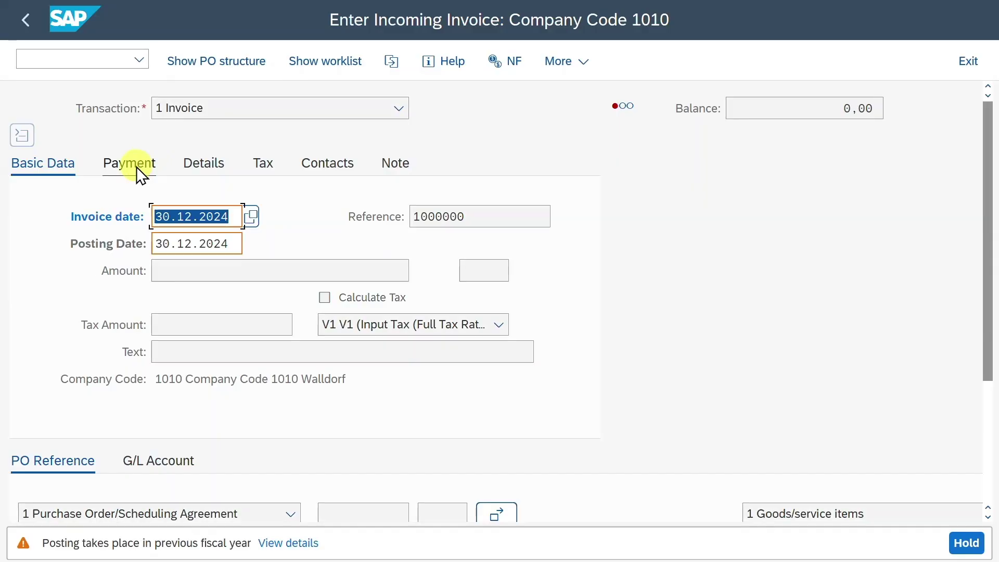
On the Payment tab, step through baseline date, payment terms, CD and discount fields, leaving them empty.
click(136, 166)
mouse_move(592, 298)
mouse_down()
mouse_move(598, 350)
mouse_move(602, 286)
mouse_up()
click(150, 220)
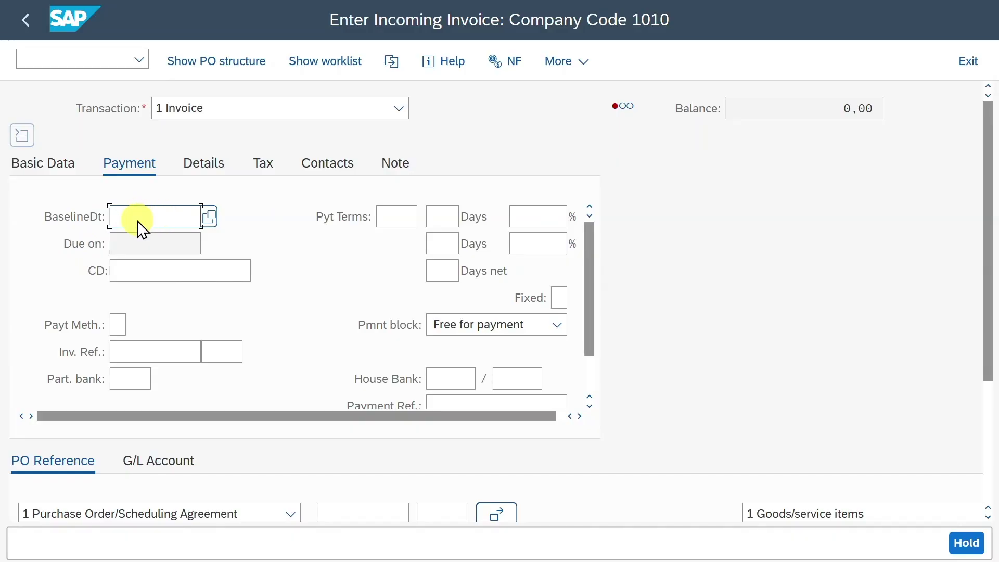
click(406, 218)
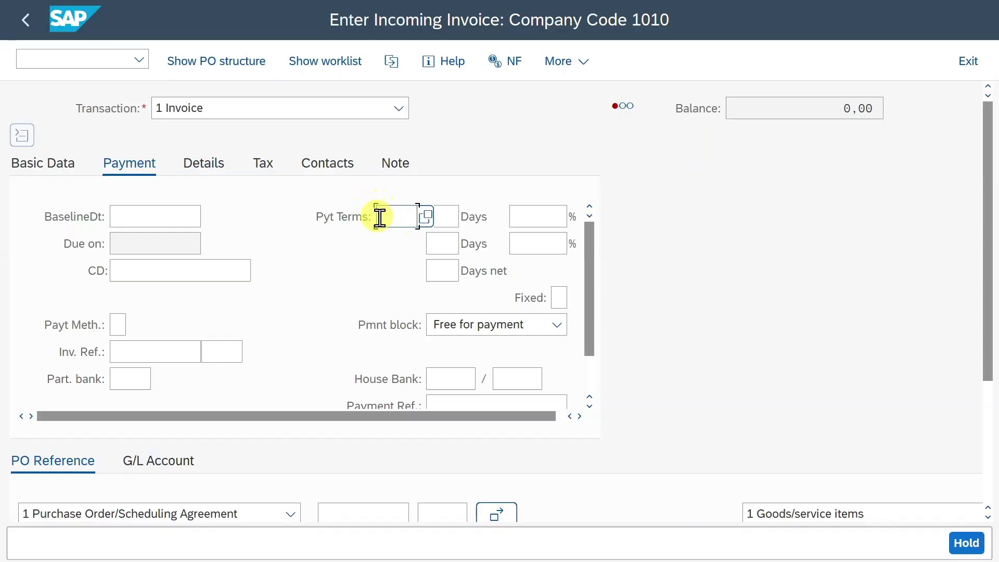
click(399, 219)
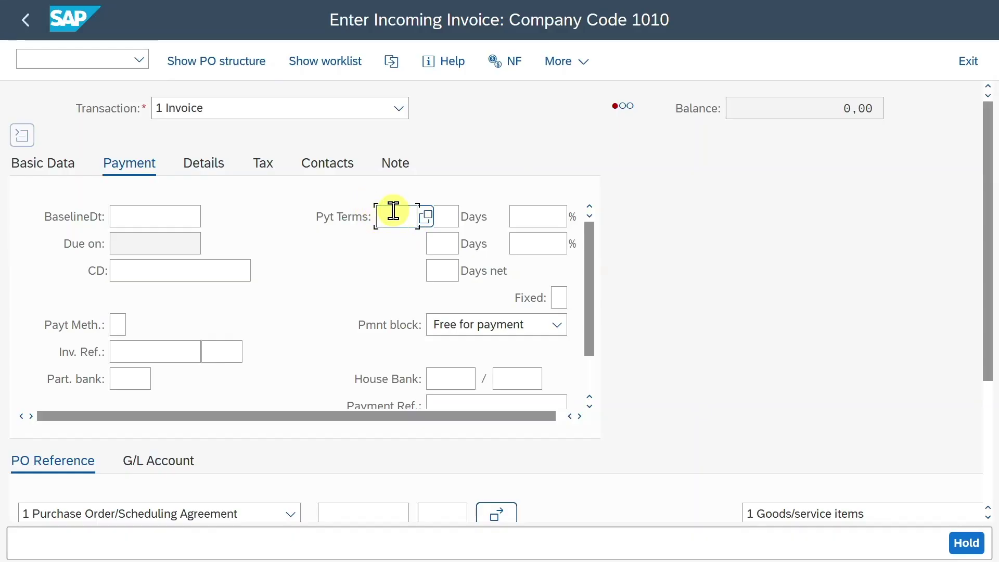
click(382, 216)
click(157, 274)
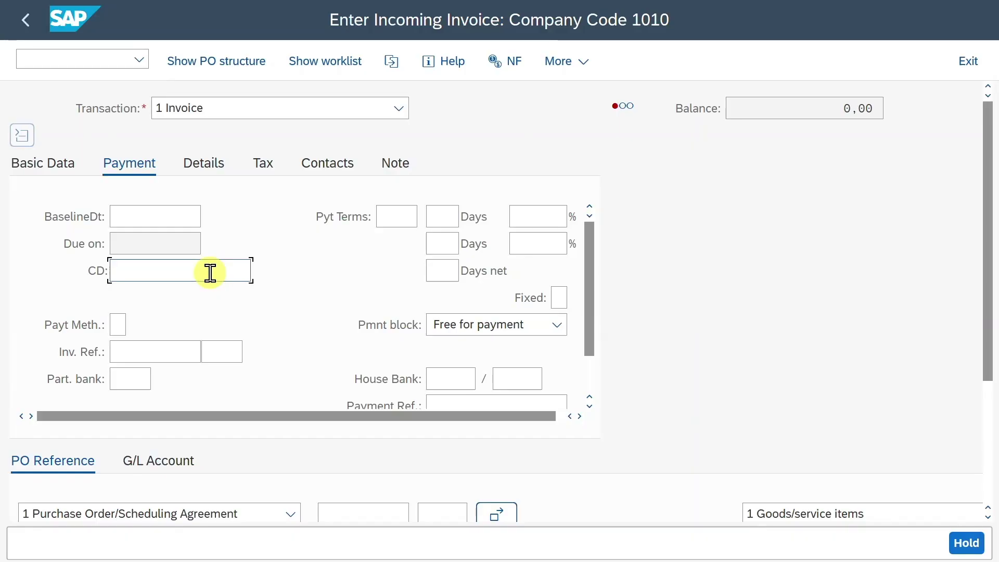
click(403, 217)
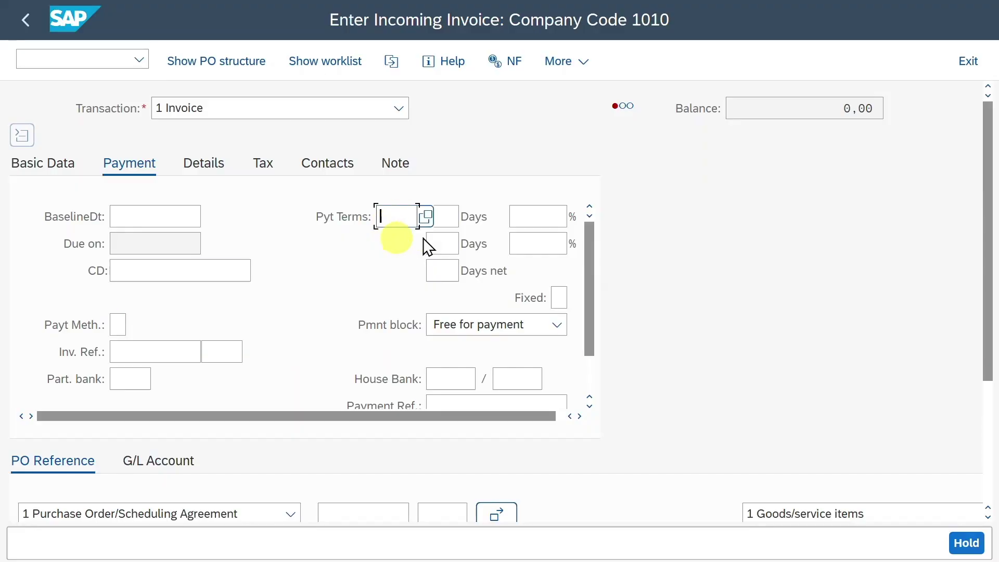
click(526, 217)
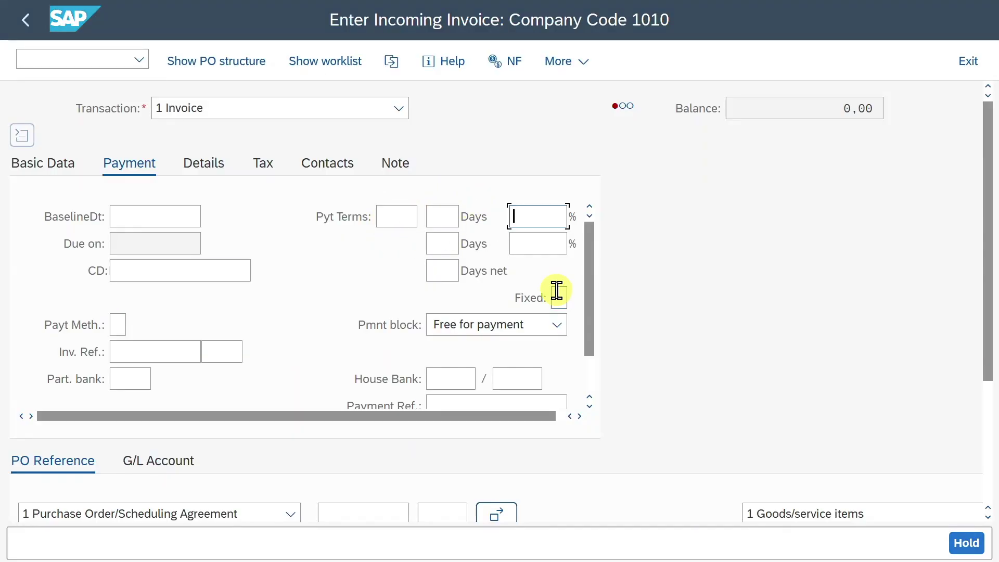
click(557, 296)
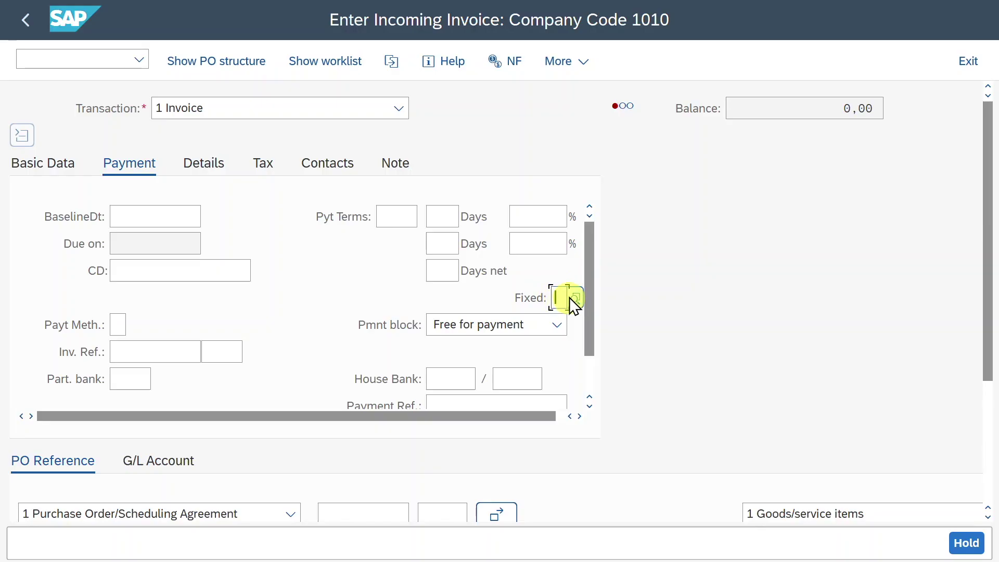
Browse the Fixed options list (1st and 2nd cash discount) and close it without choosing.
click(578, 297)
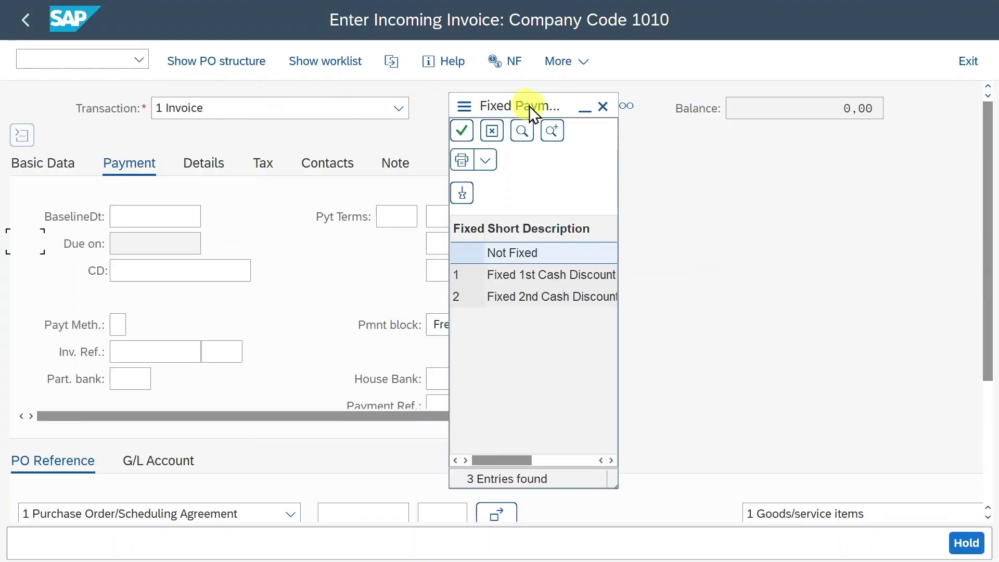
drag(529, 105, 722, 85)
drag(808, 463, 975, 426)
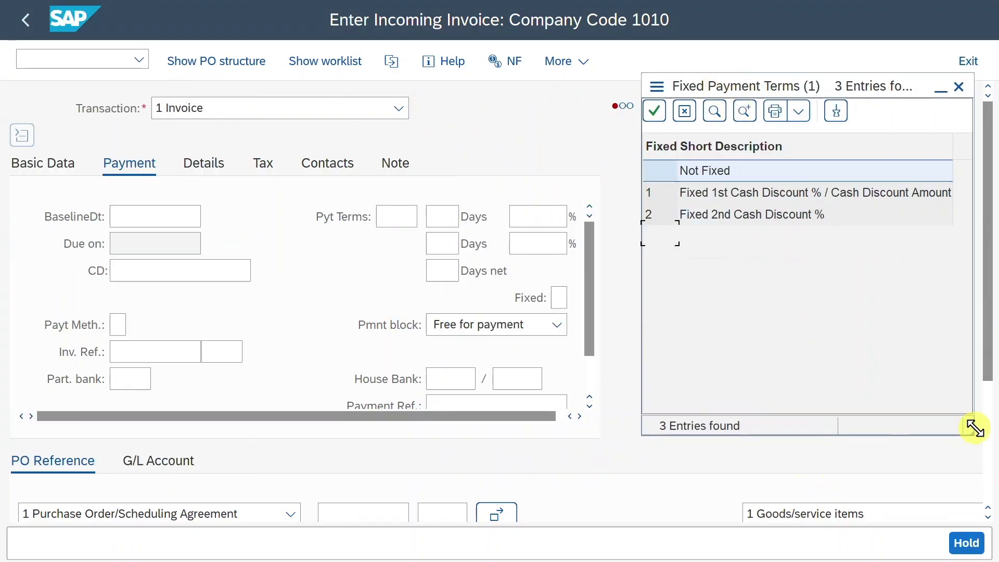
click(732, 193)
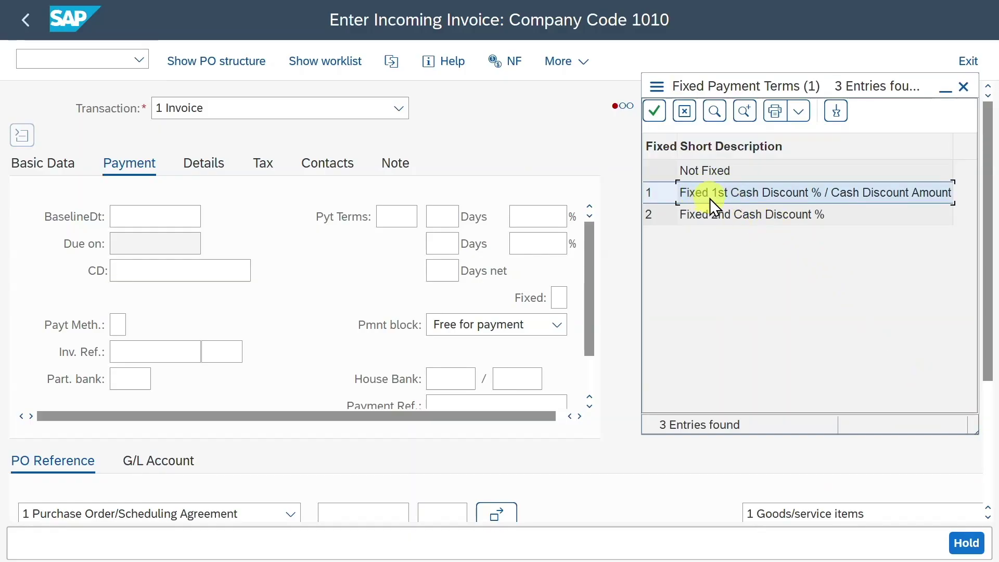
click(721, 218)
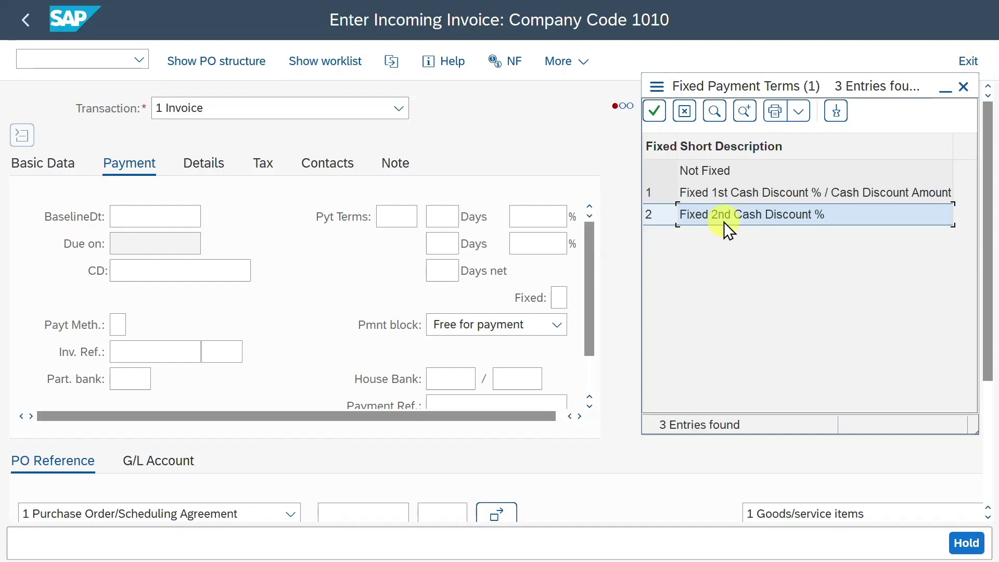
key(Escape)
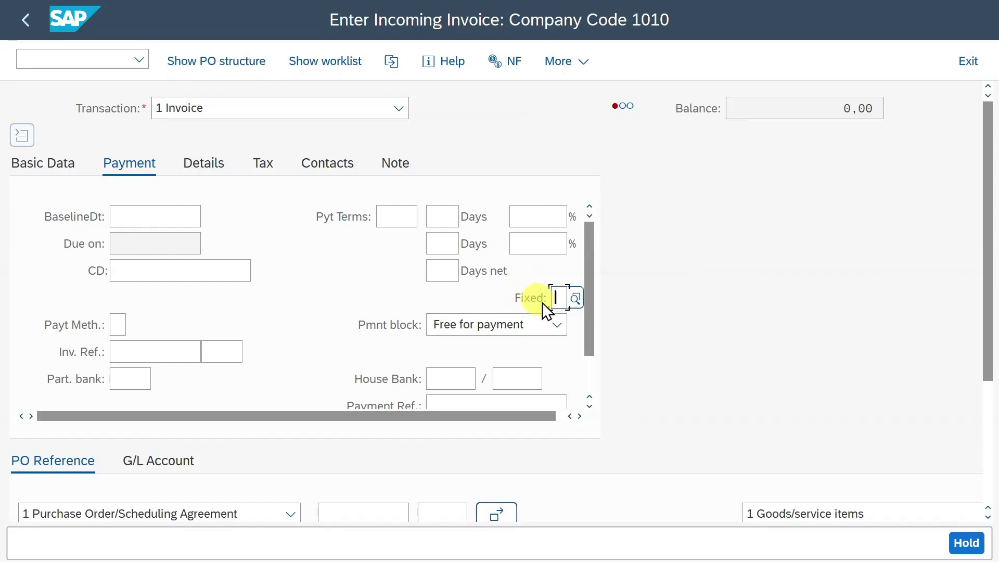
drag(590, 320, 592, 354)
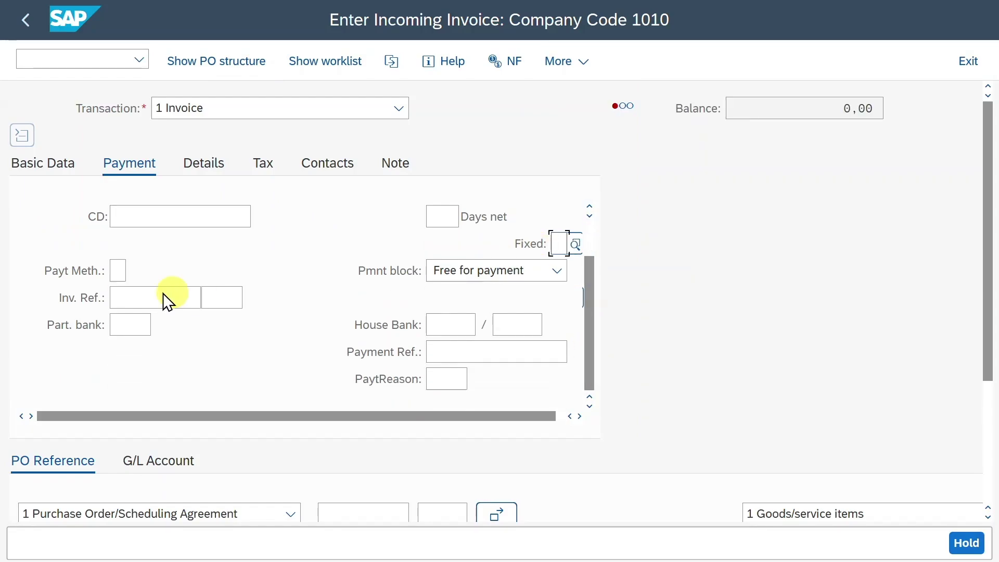
click(118, 271)
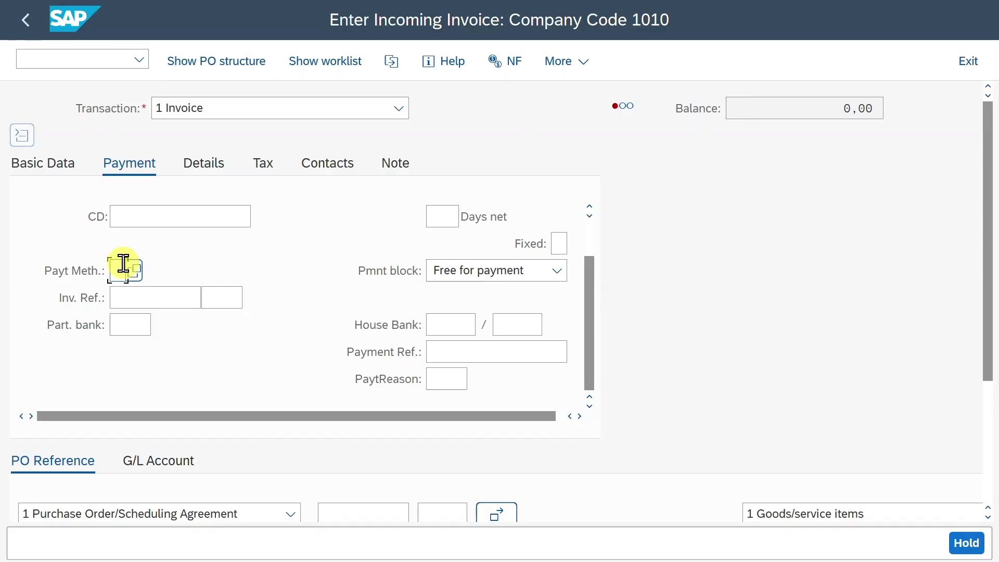
click(483, 271)
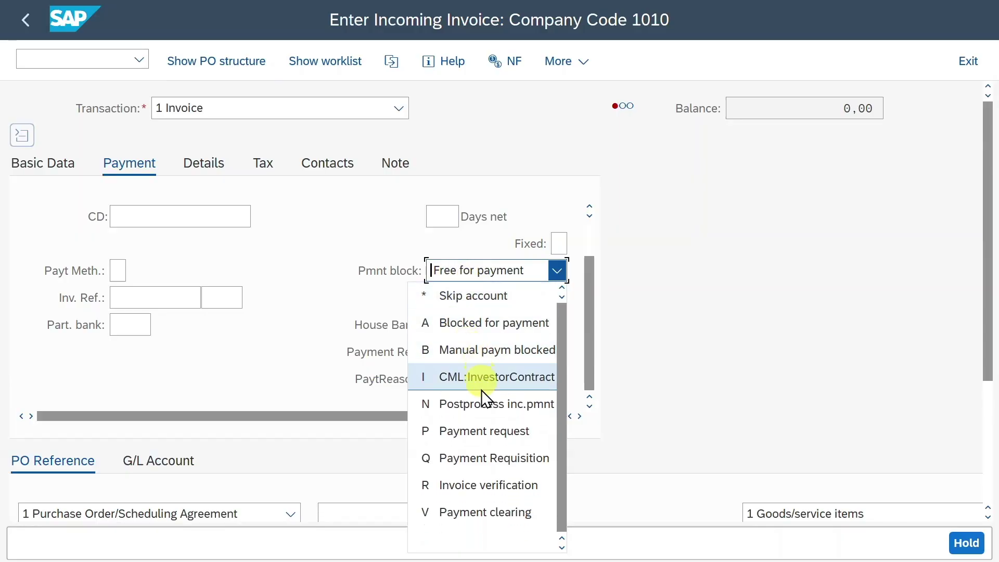
click(134, 324)
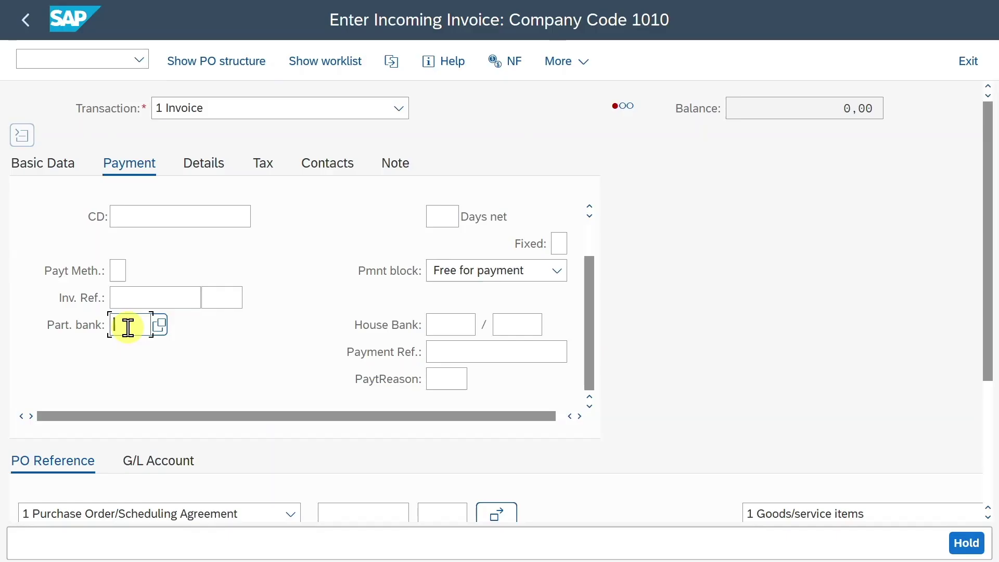
click(451, 326)
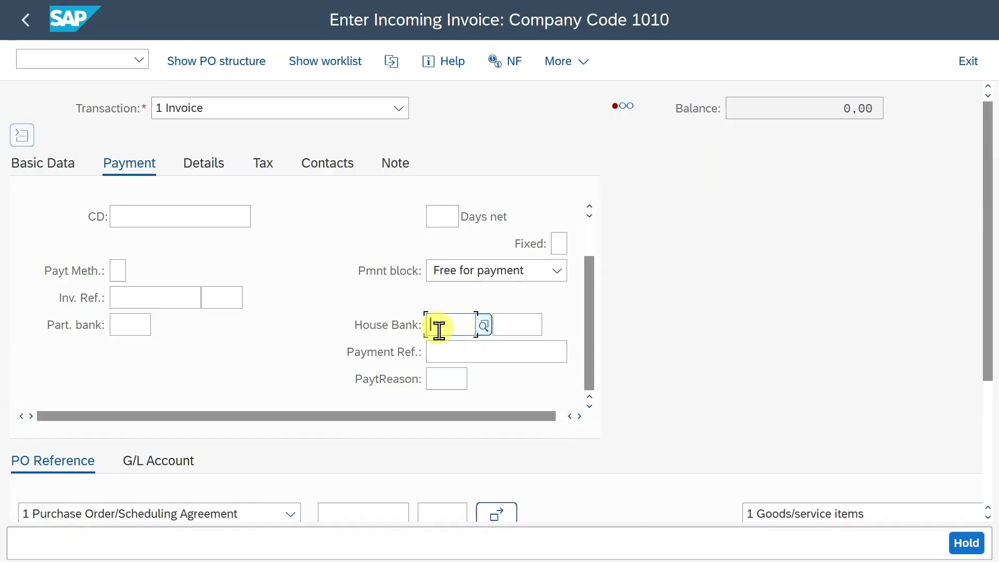
click(473, 353)
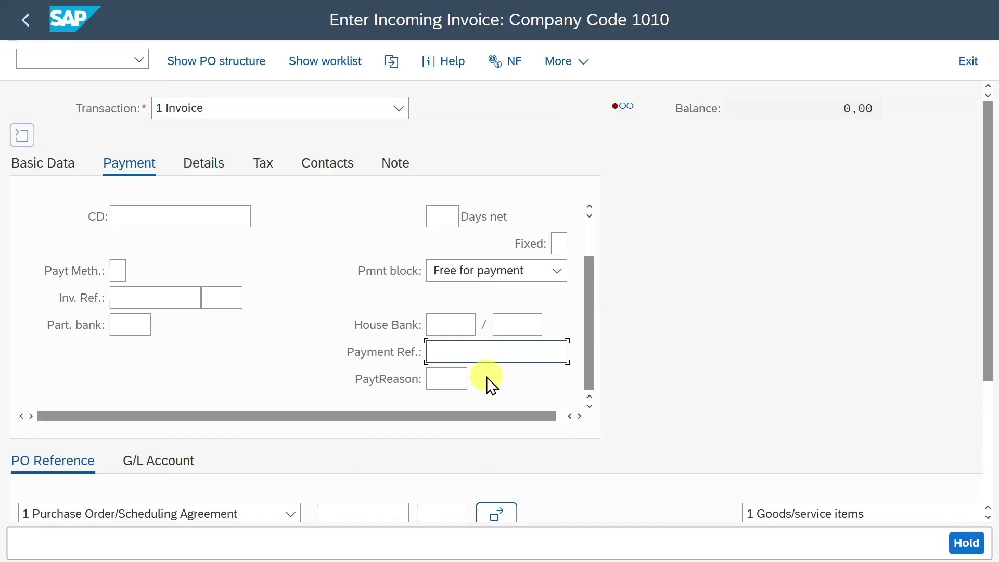
click(455, 385)
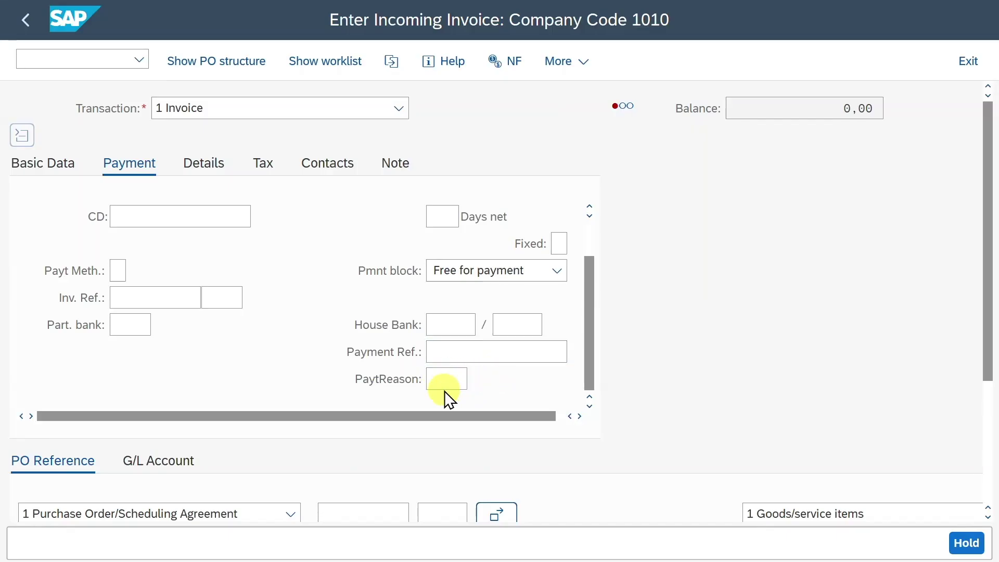
click(211, 163)
Keep document type RE Invoice - Gross, visit Inv. Party and Assignment, and call help on the SCB indicator.
click(341, 217)
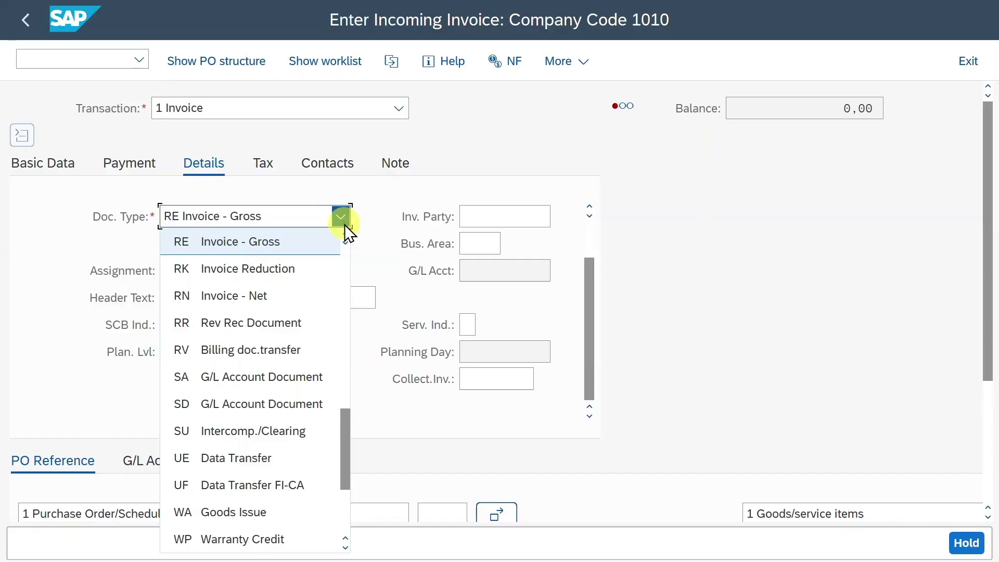
click(345, 223)
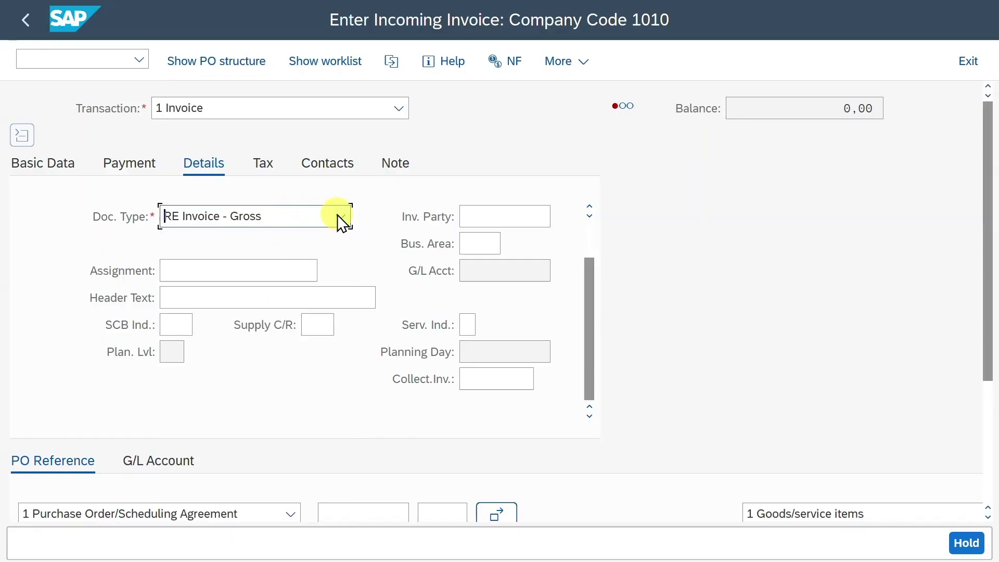
click(482, 216)
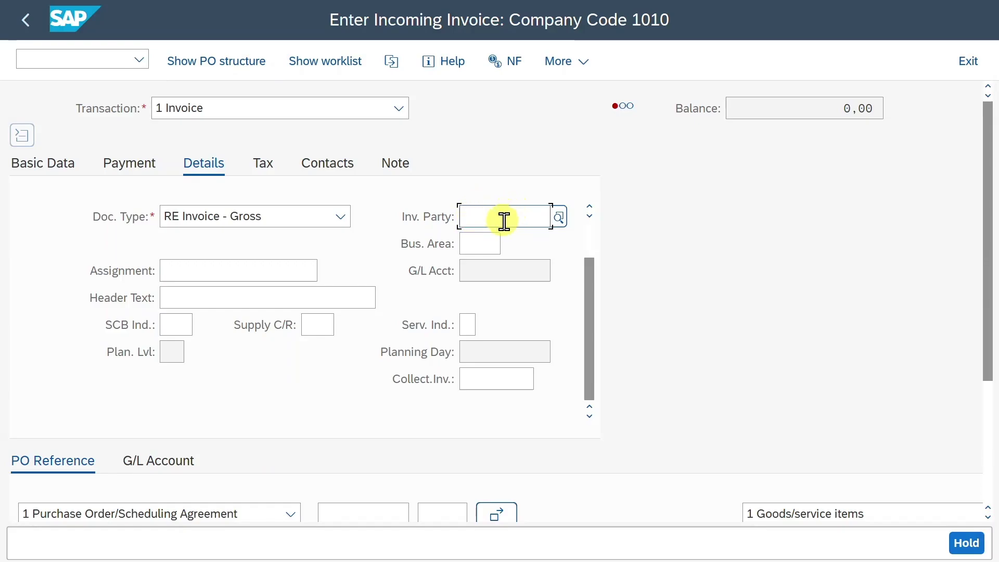
click(226, 273)
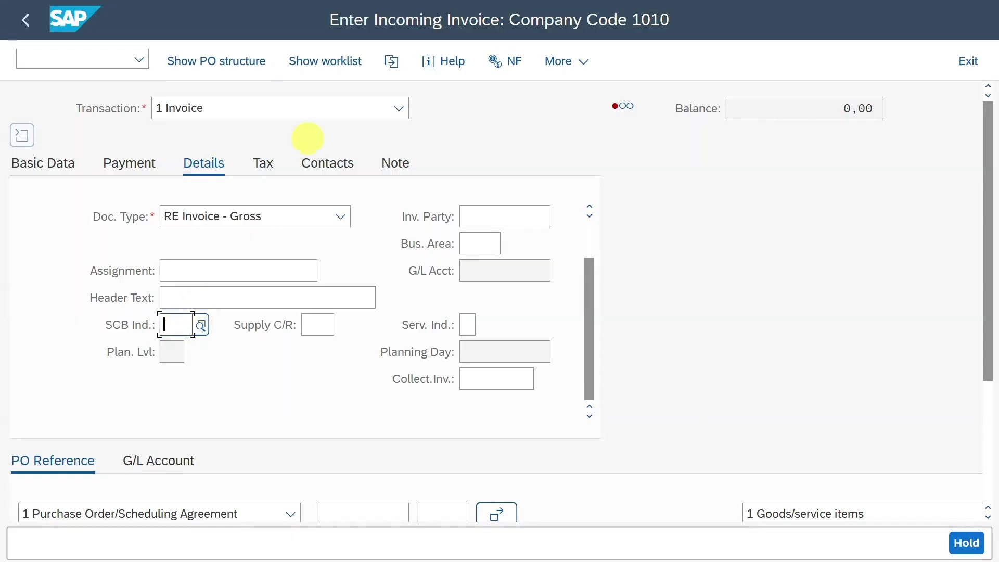
key(F1)
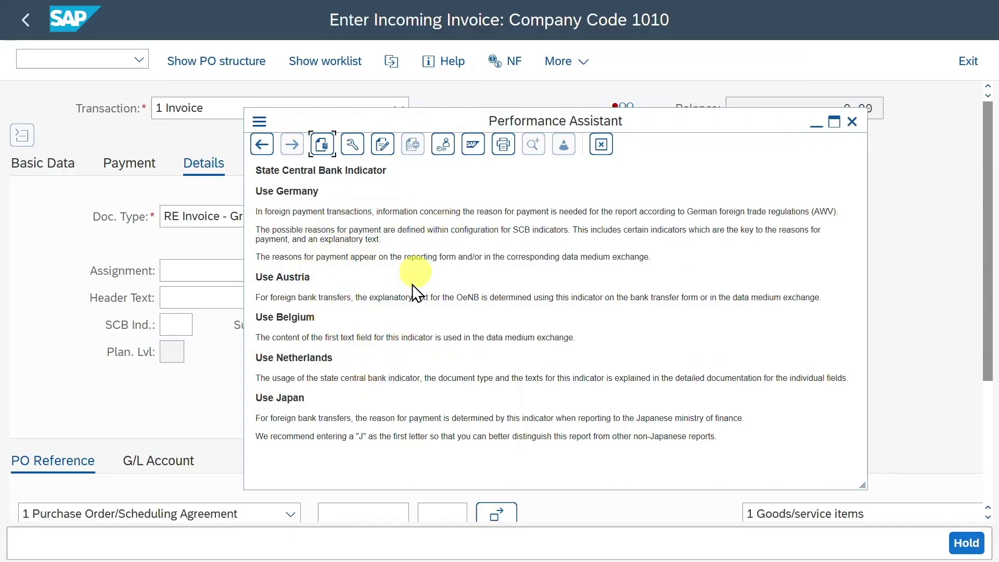
Close the State Central Bank help and move between the supplying country and SCB indicator fields.
key(Escape)
click(318, 326)
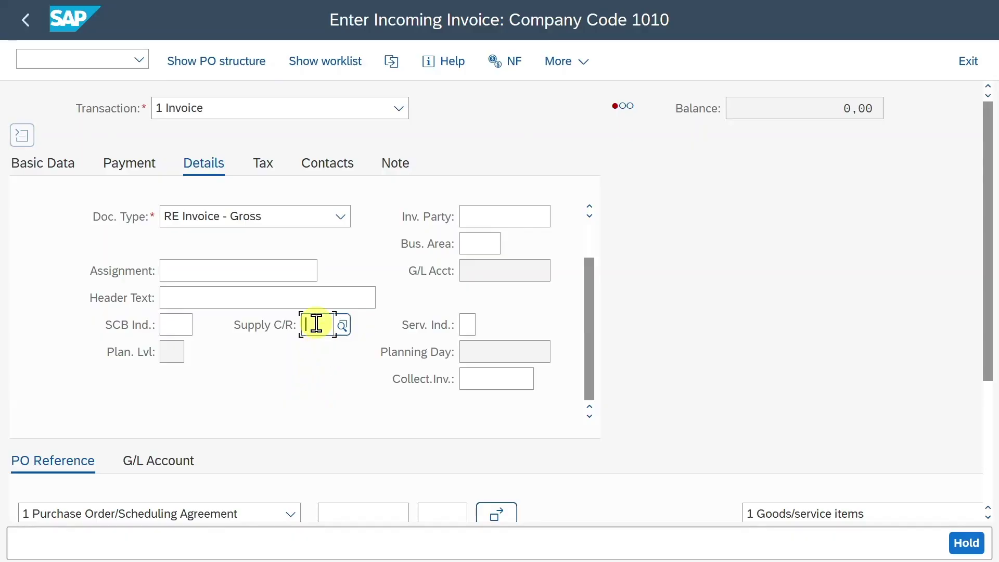
click(316, 323)
click(173, 324)
click(318, 322)
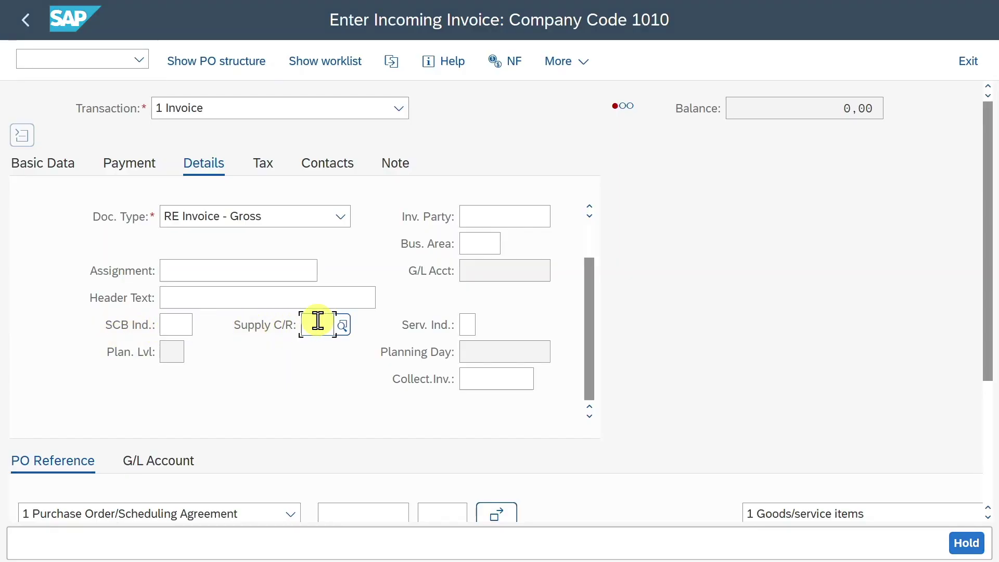
Step through service indicator, planning day and collective invoice, then show the Tax data with V1.
click(468, 326)
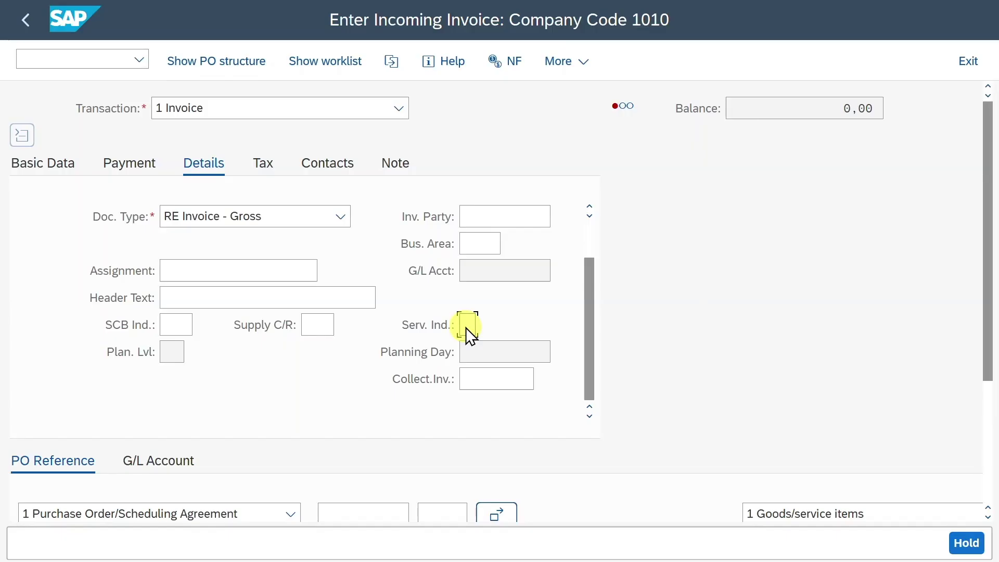
click(492, 351)
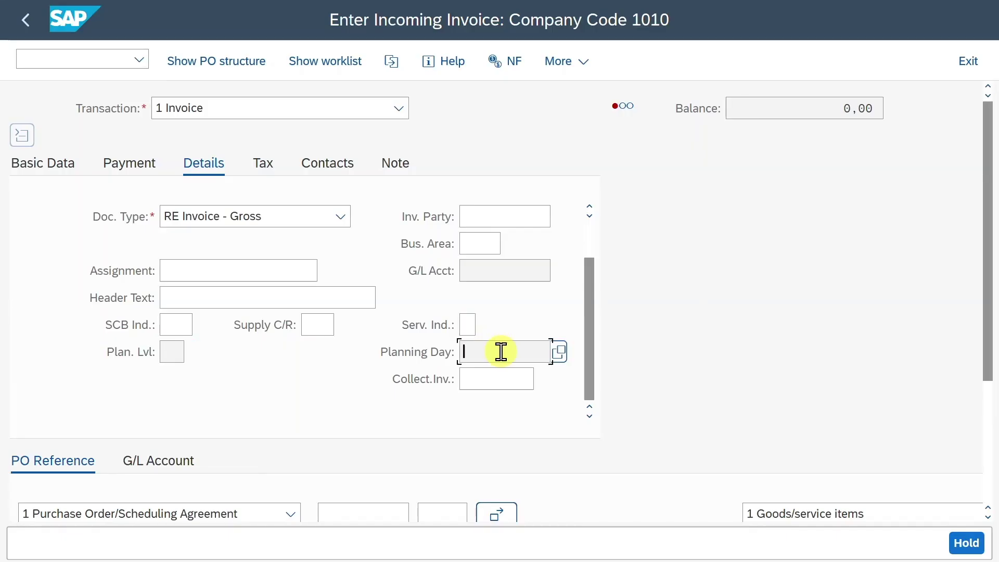
click(492, 379)
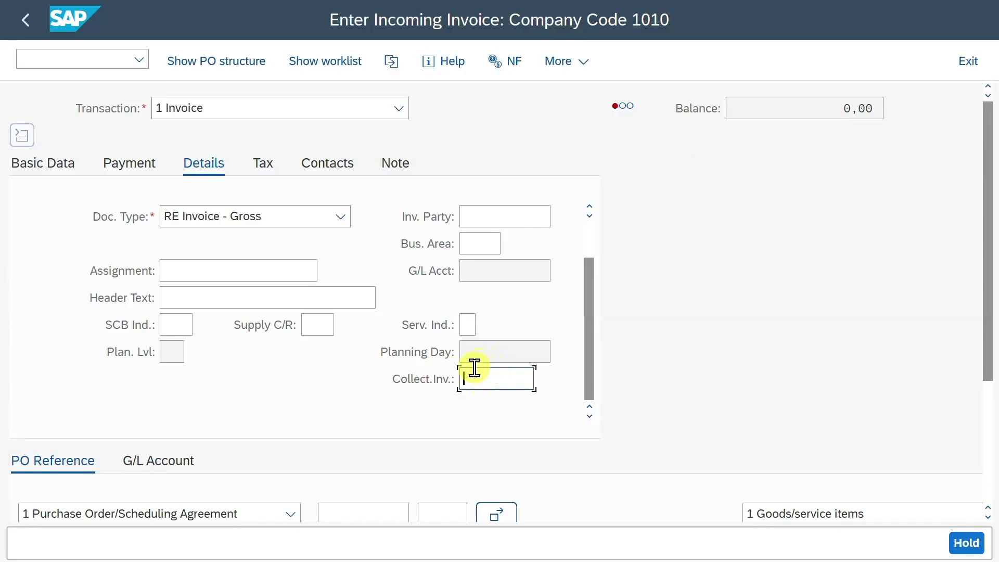
click(267, 167)
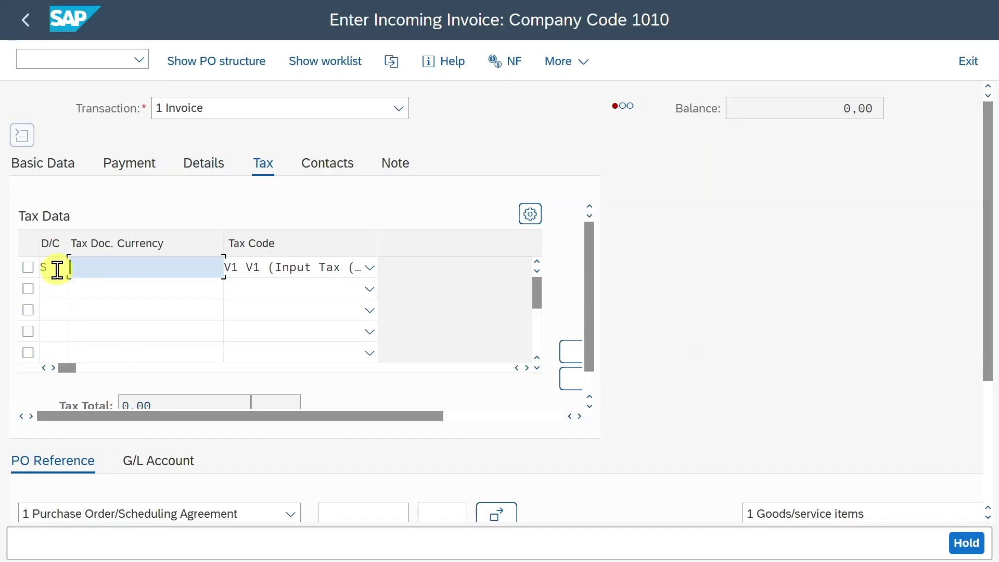
drag(98, 415, 292, 418)
click(553, 218)
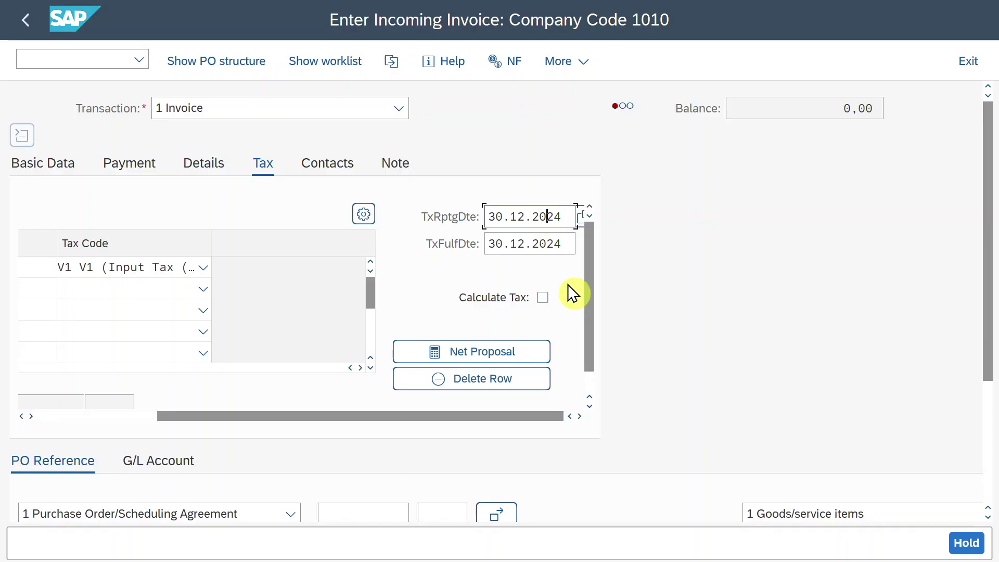
click(557, 244)
click(522, 245)
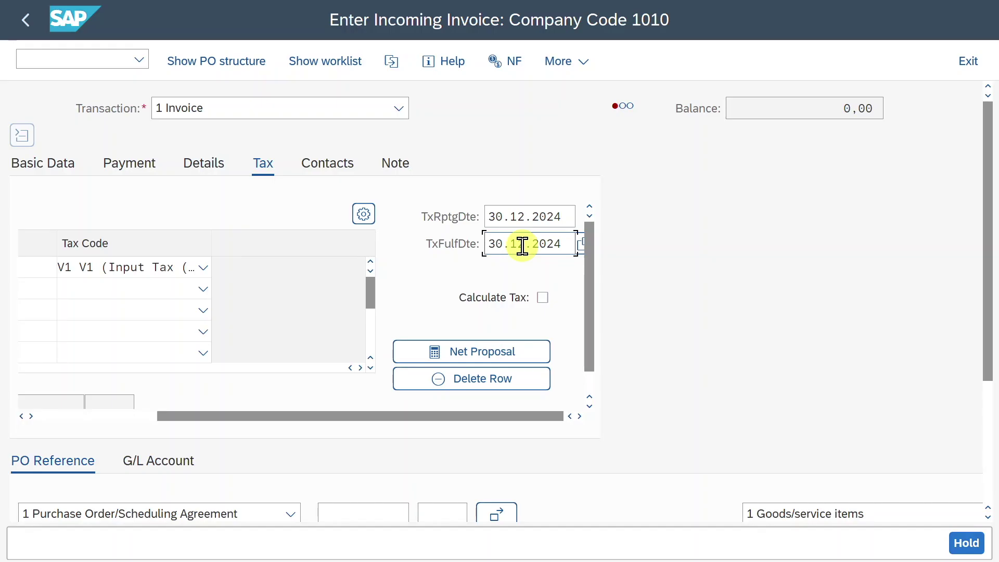
double_click(522, 246)
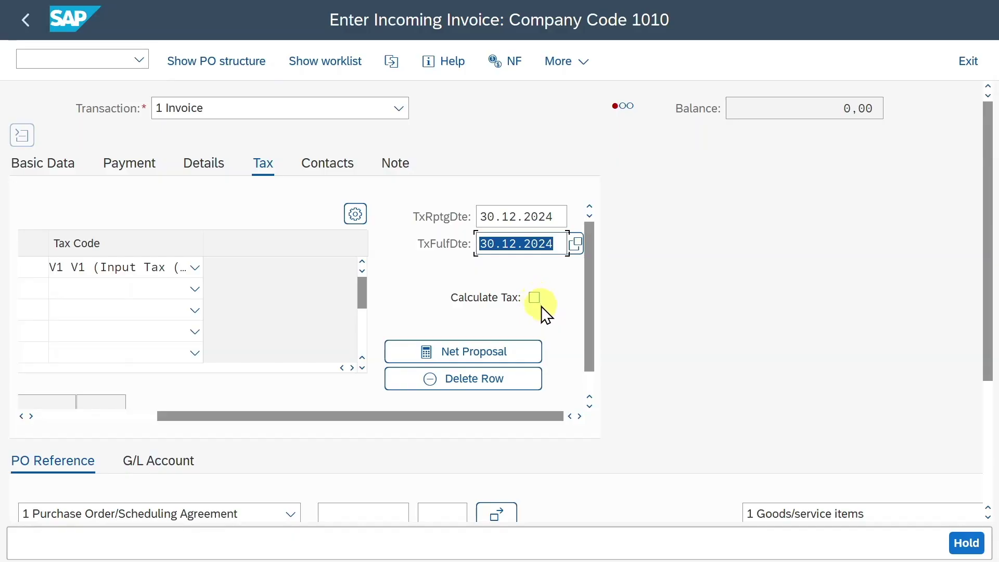
click(451, 348)
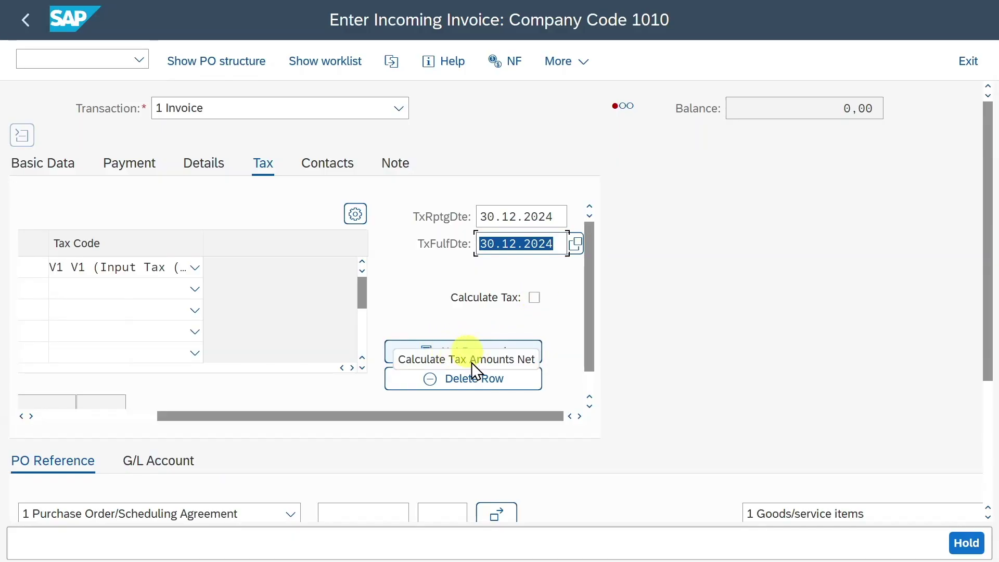
click(341, 173)
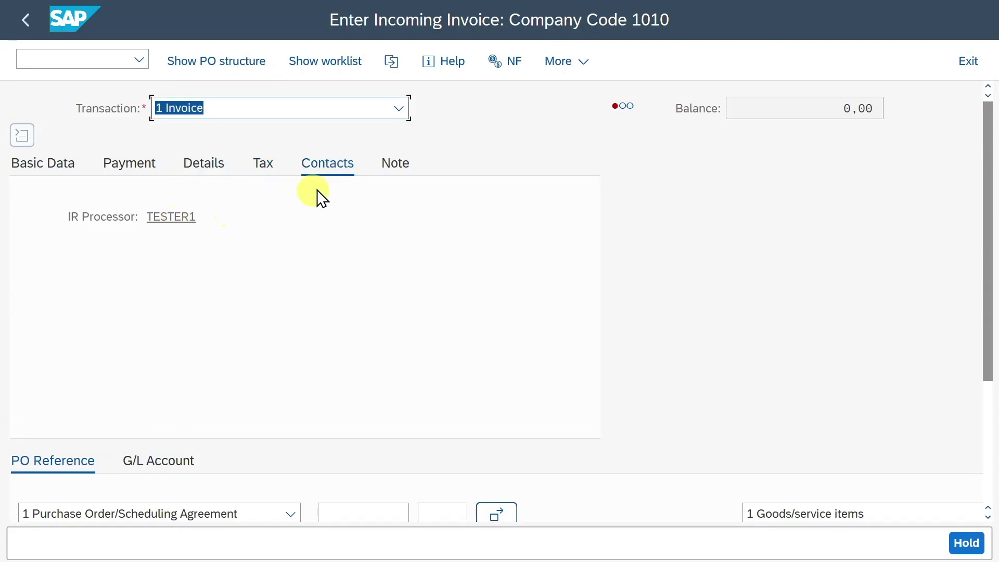
Visit the Note tab, return to Basic Data, and scroll down to the empty PO Reference item list.
click(393, 170)
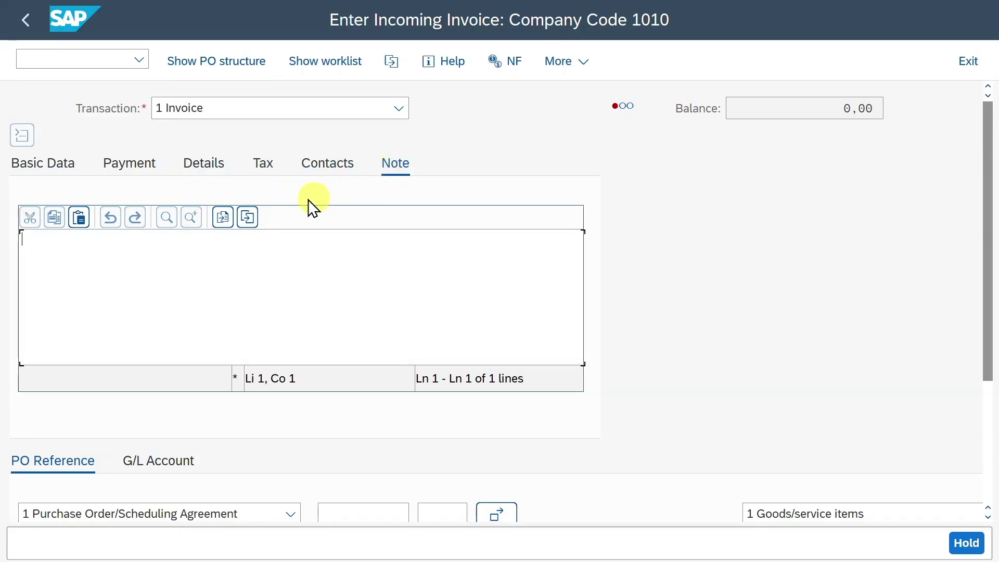
click(60, 162)
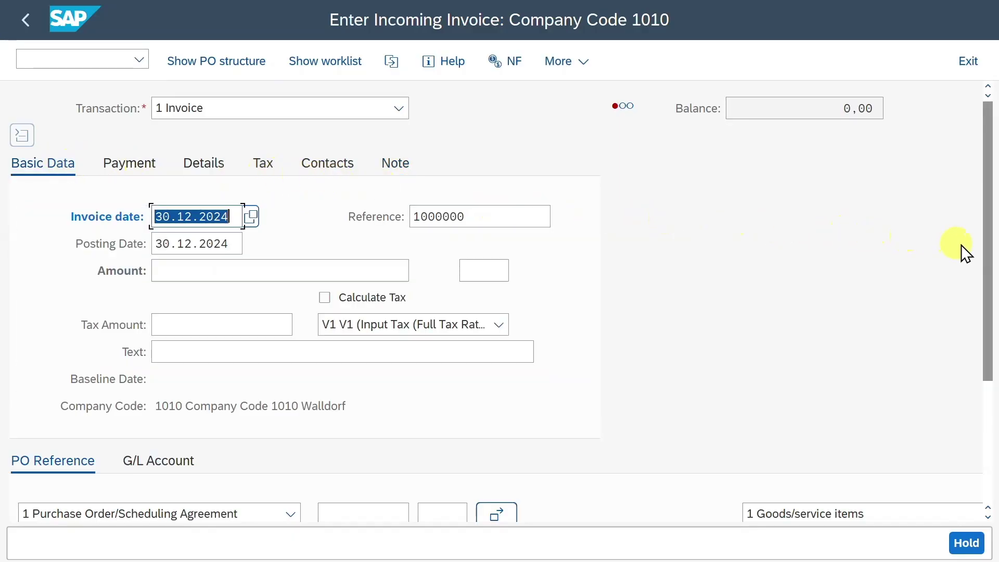
drag(990, 257, 991, 411)
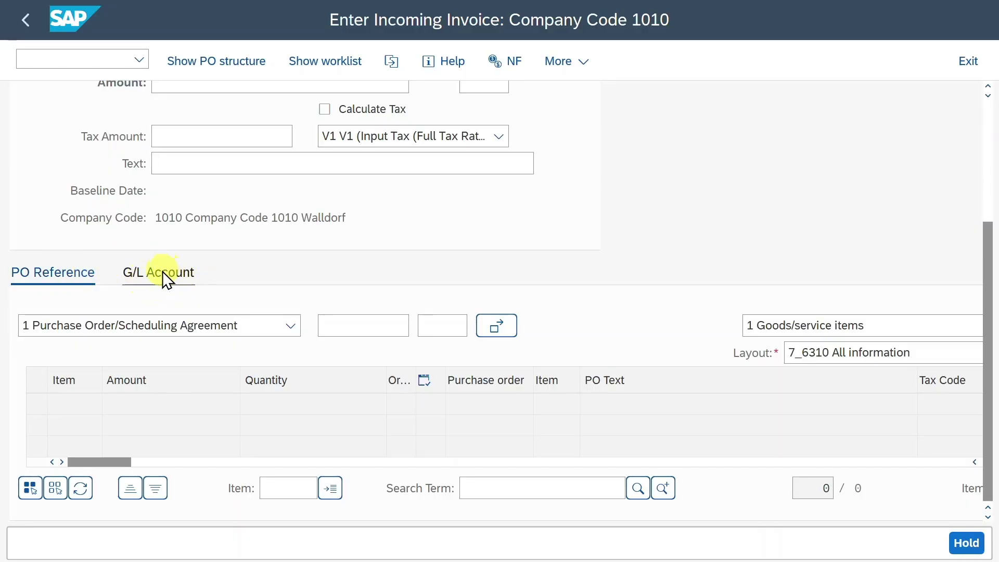
click(72, 267)
click(390, 328)
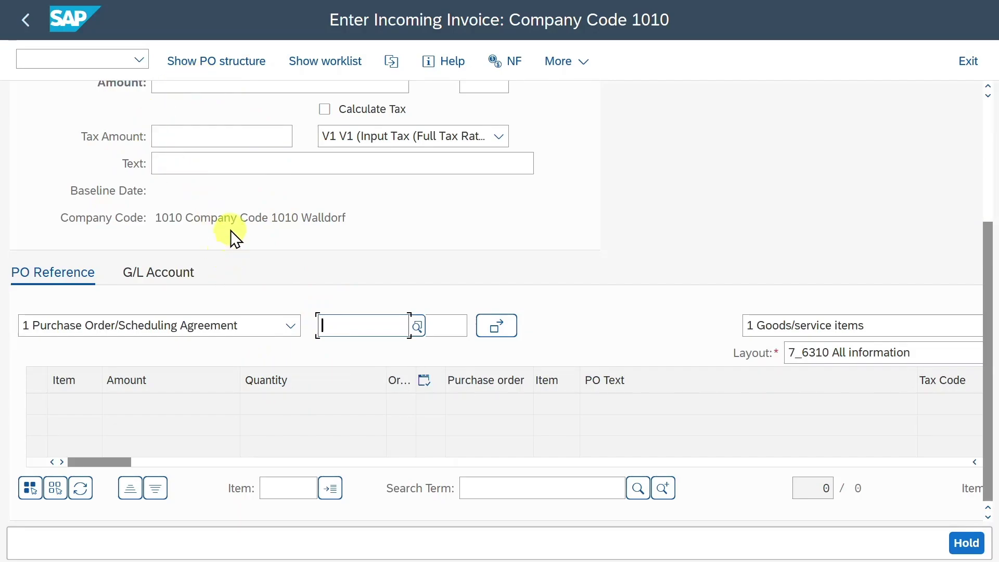
click(285, 321)
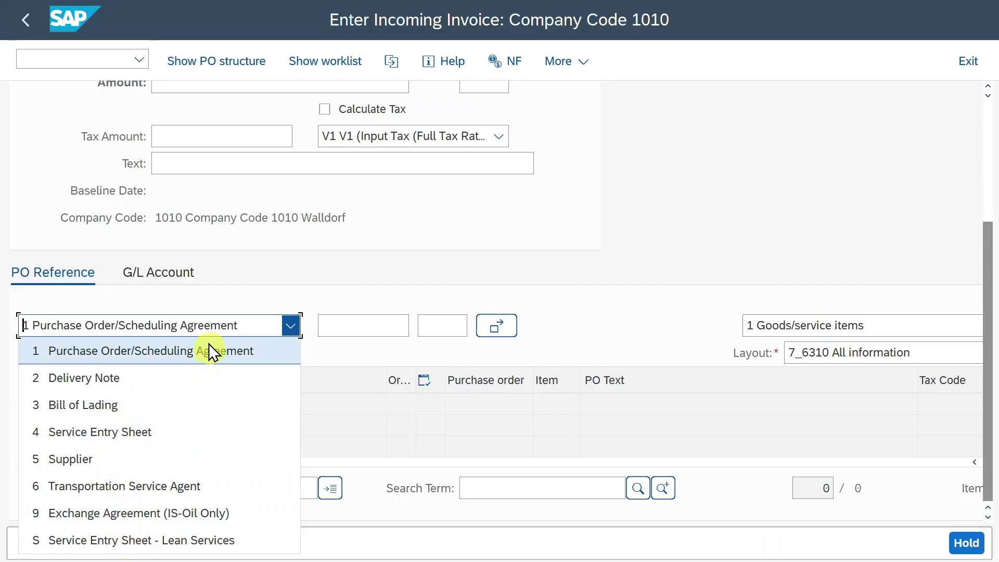
click(392, 323)
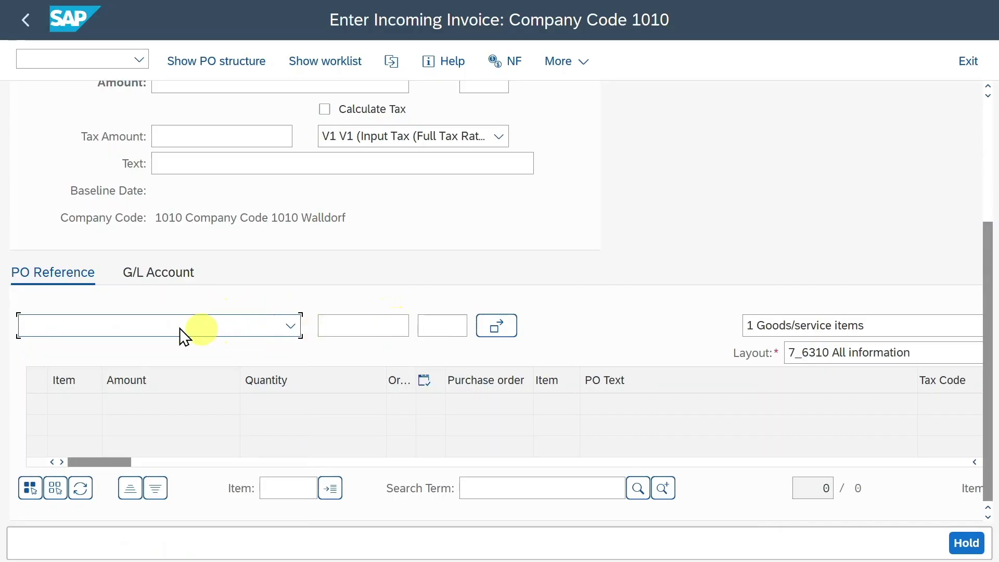
click(371, 325)
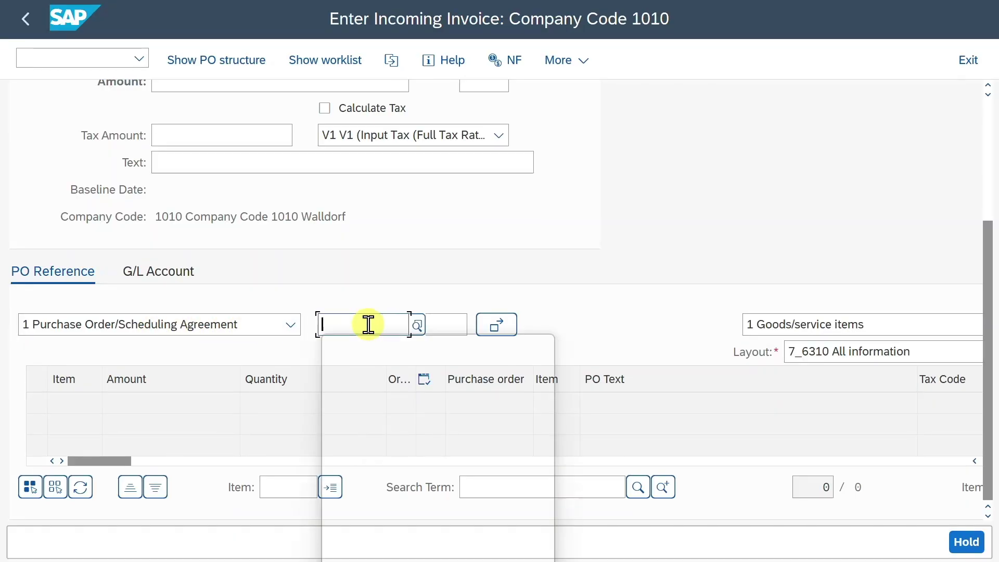
text(4500002655)
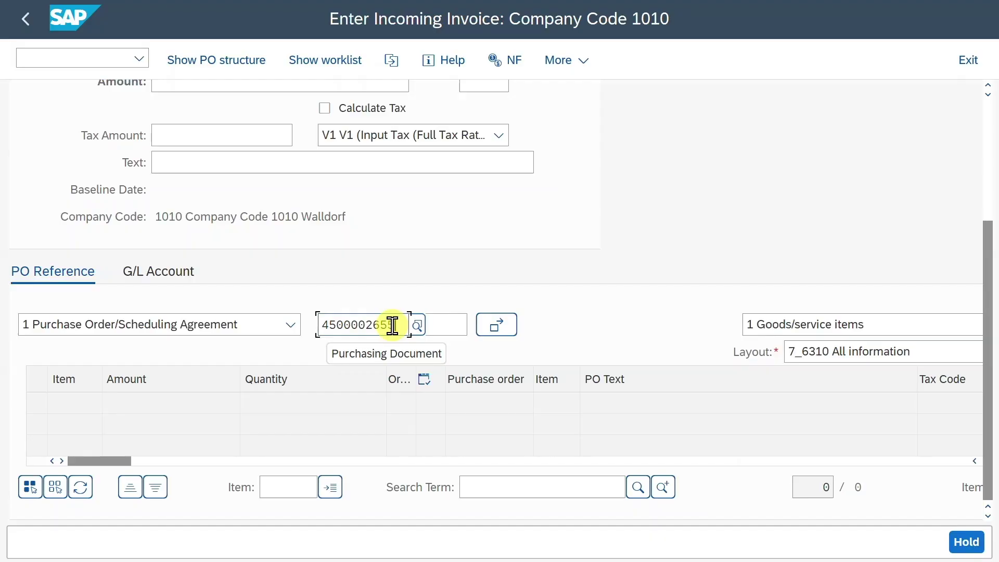
key(Return)
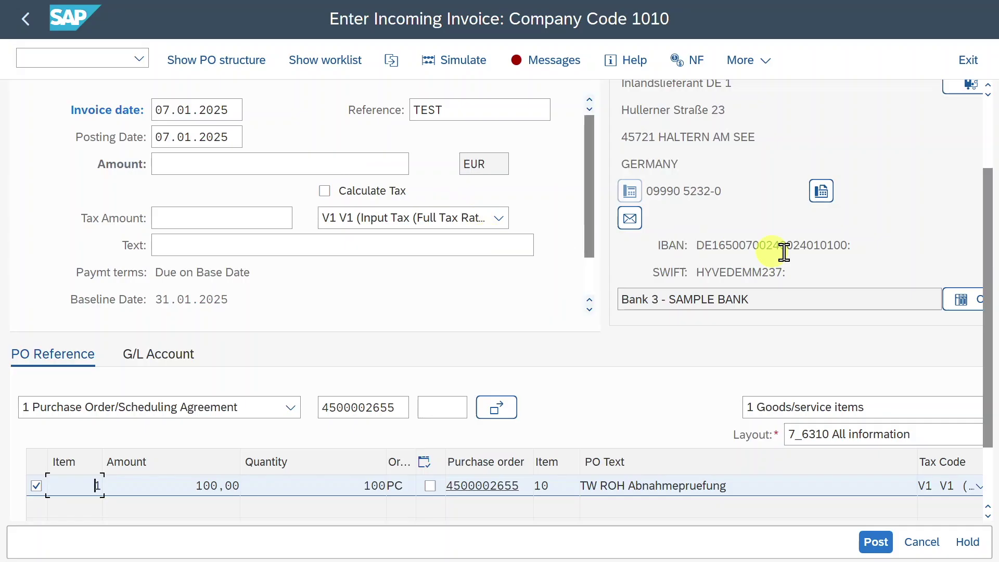
Review baseline date 31.01.2025 and payment terms 0004 on the Payment tab, then the item quantity.
scroll(989, 343, up, 3)
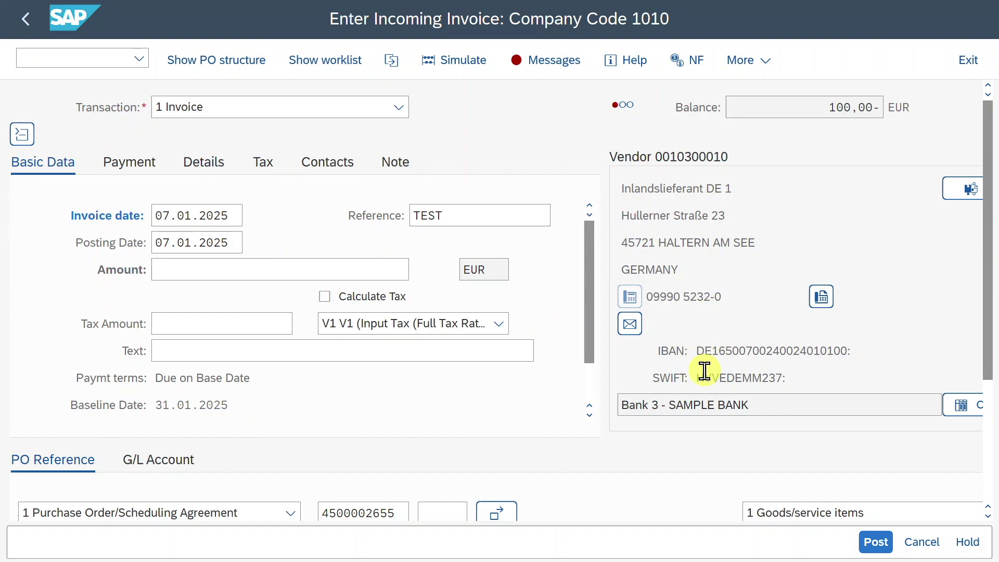
click(127, 163)
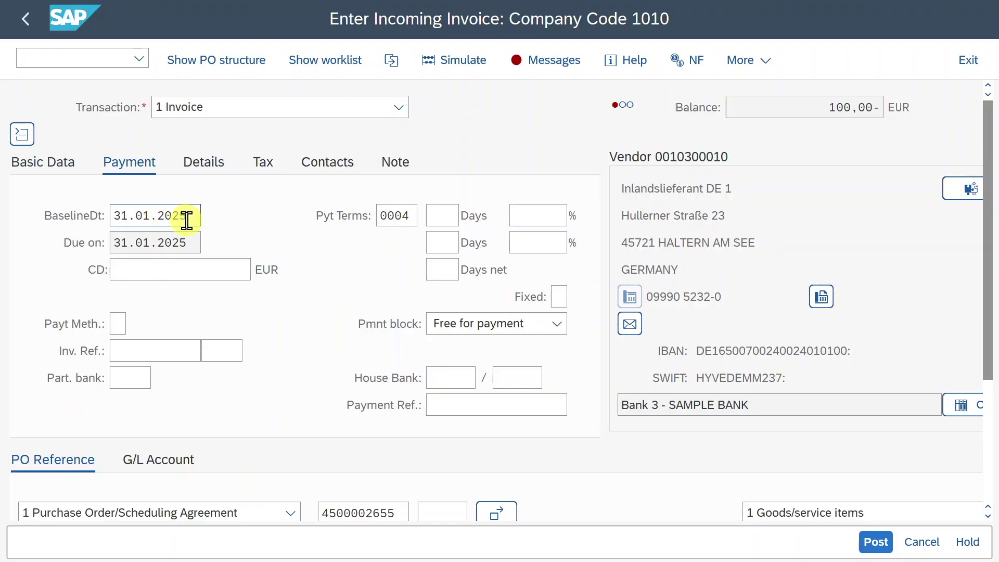
click(186, 220)
click(394, 216)
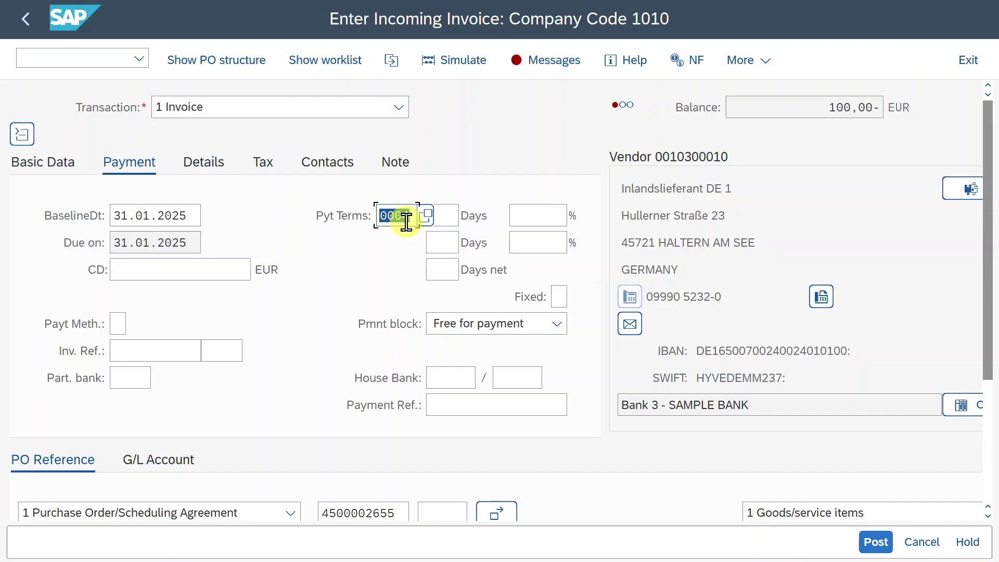
drag(988, 272, 991, 416)
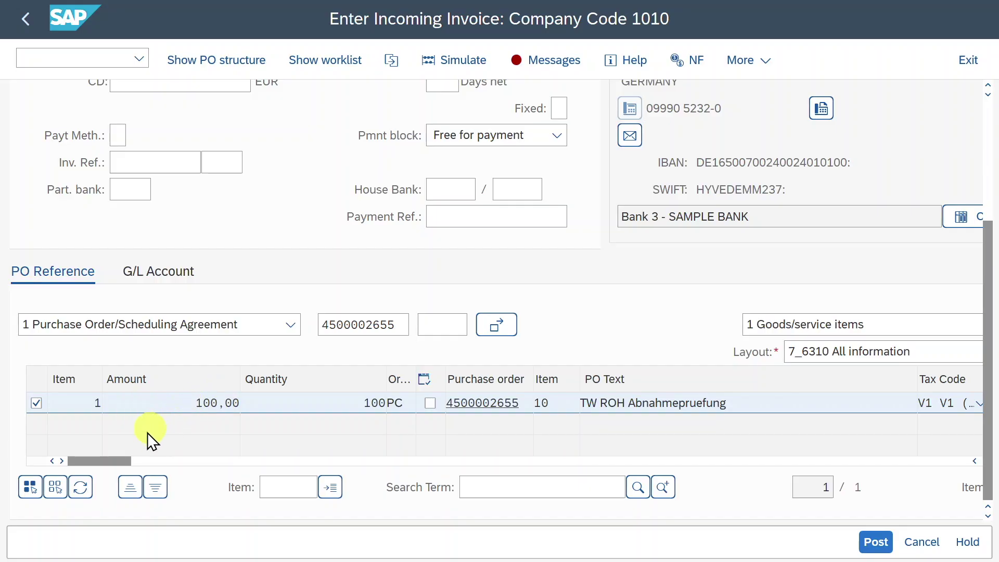
click(384, 404)
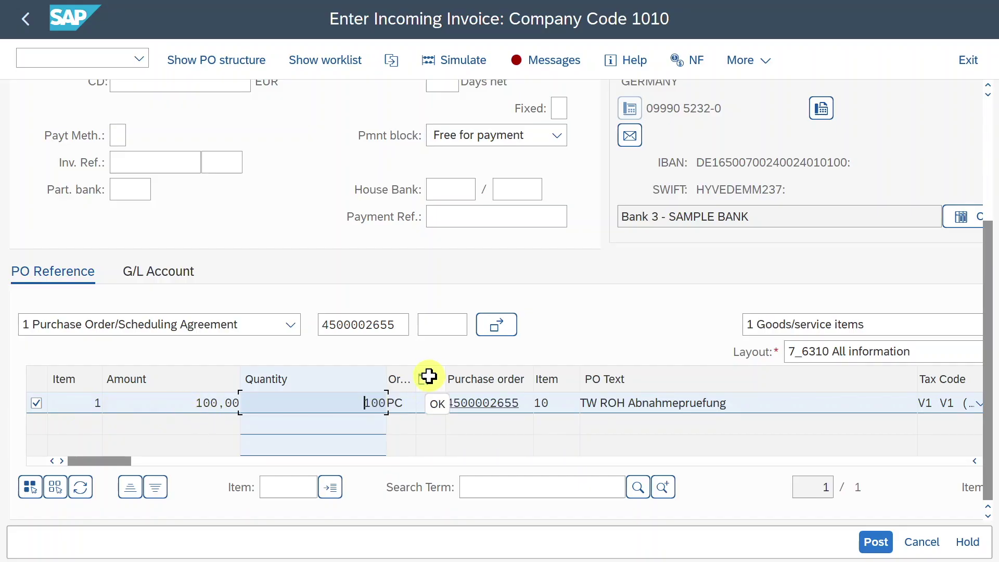
click(430, 377)
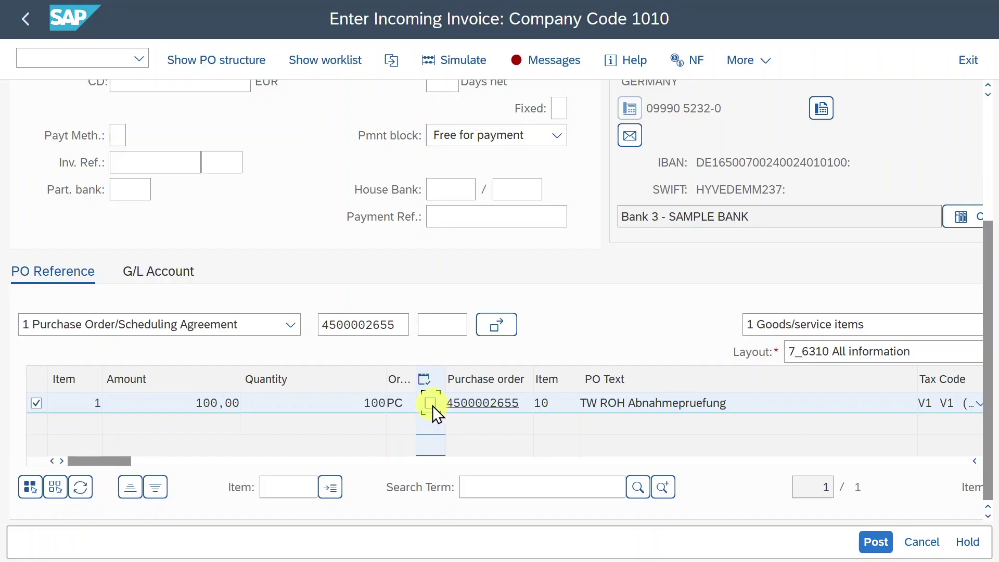
click(498, 403)
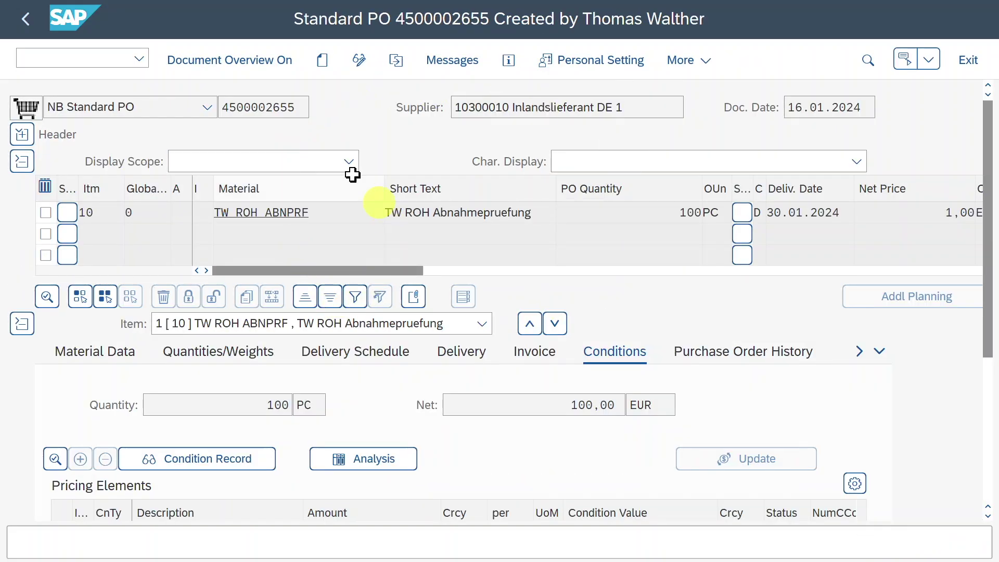
click(32, 18)
scroll(96, 453, down, 3)
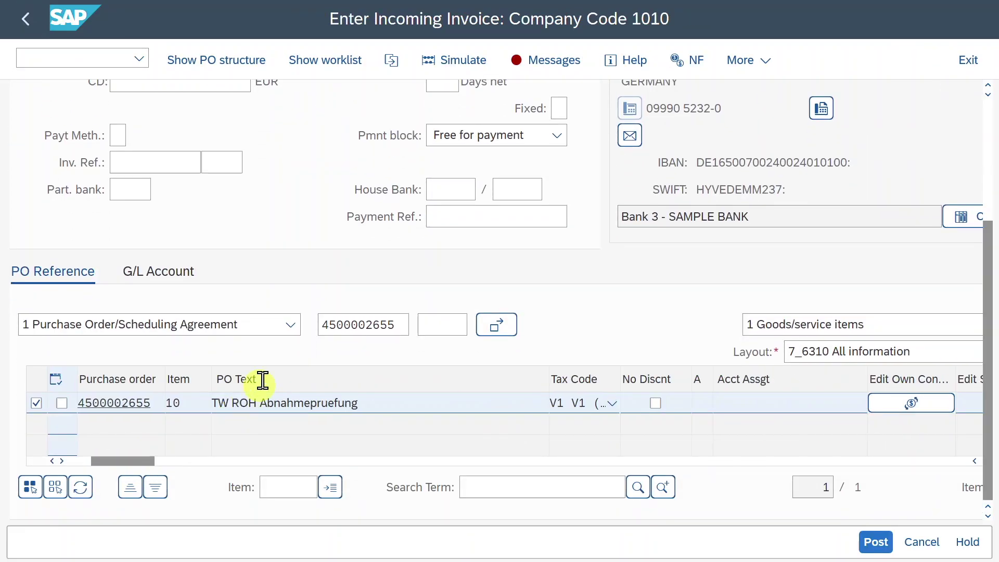
drag(151, 460, 173, 463)
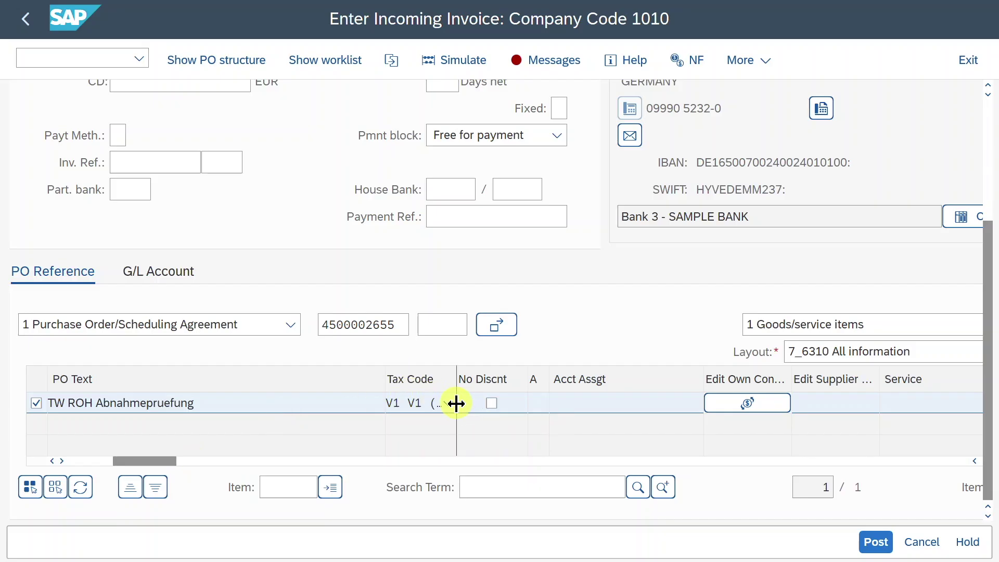
drag(989, 359, 987, 242)
Return to Basic Data, check tax code V1 in its list unchanged, and browse the item table columns.
click(54, 155)
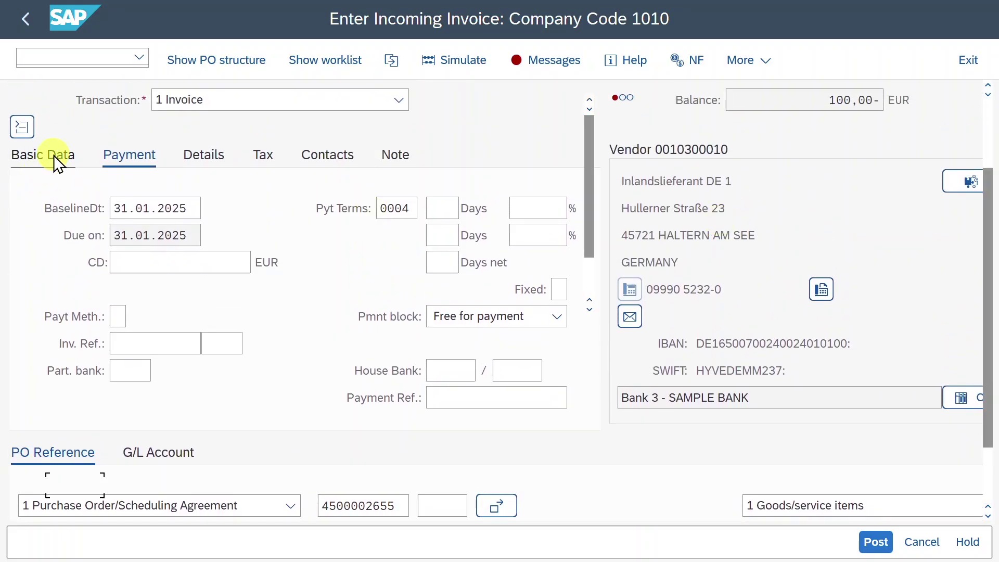
click(480, 225)
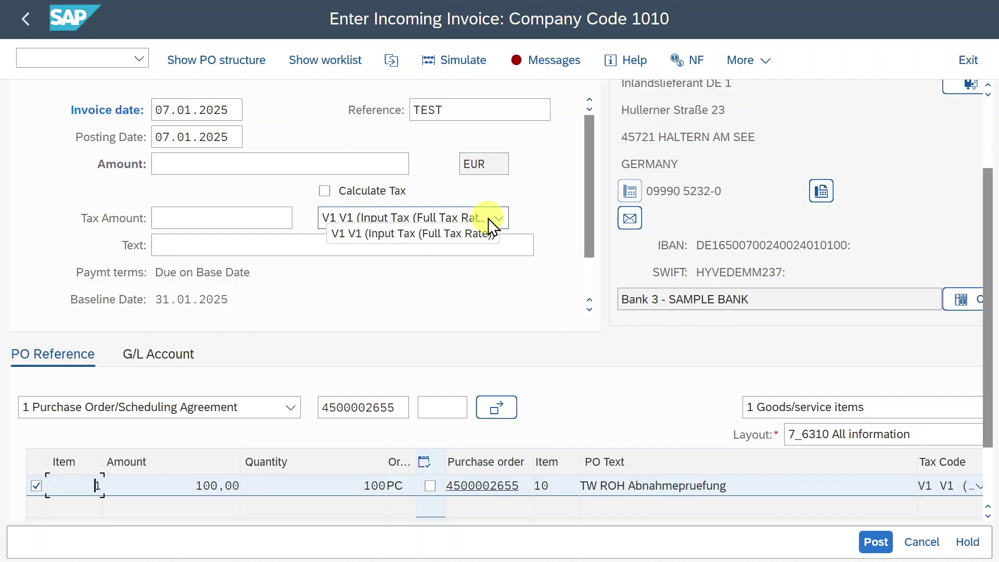
click(488, 219)
drag(985, 231, 987, 289)
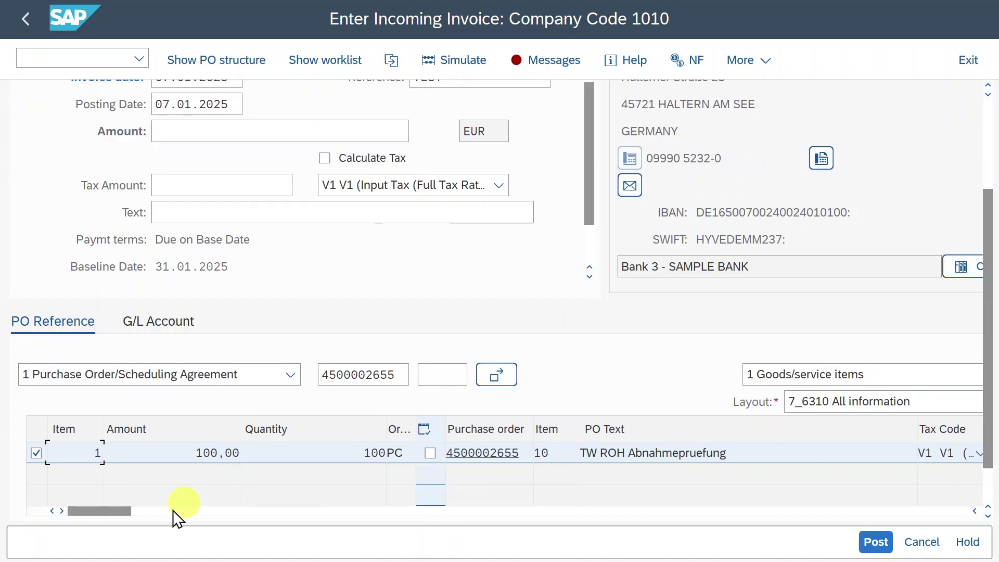
drag(117, 514, 160, 514)
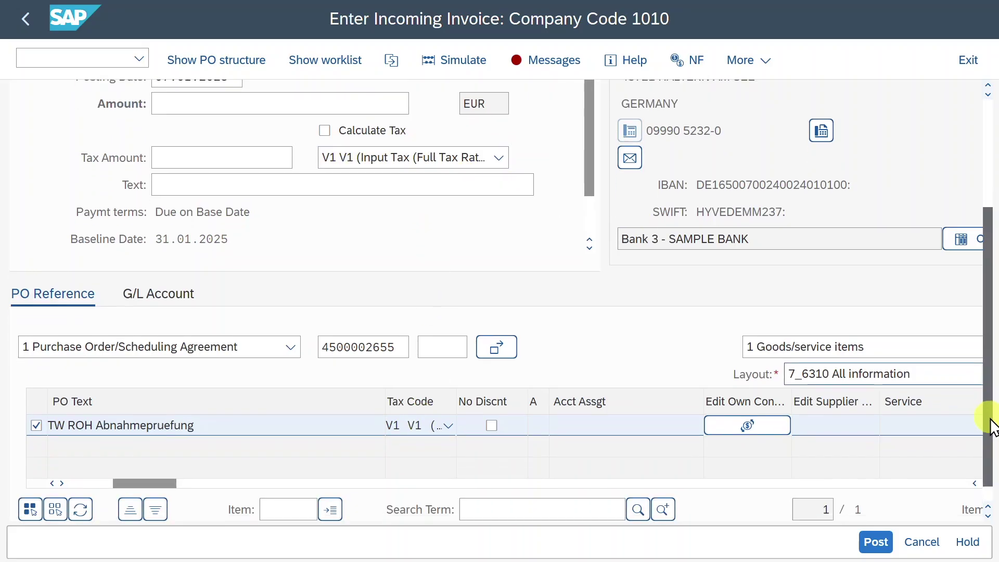
scroll(984, 413, down, 1)
drag(151, 479, 154, 480)
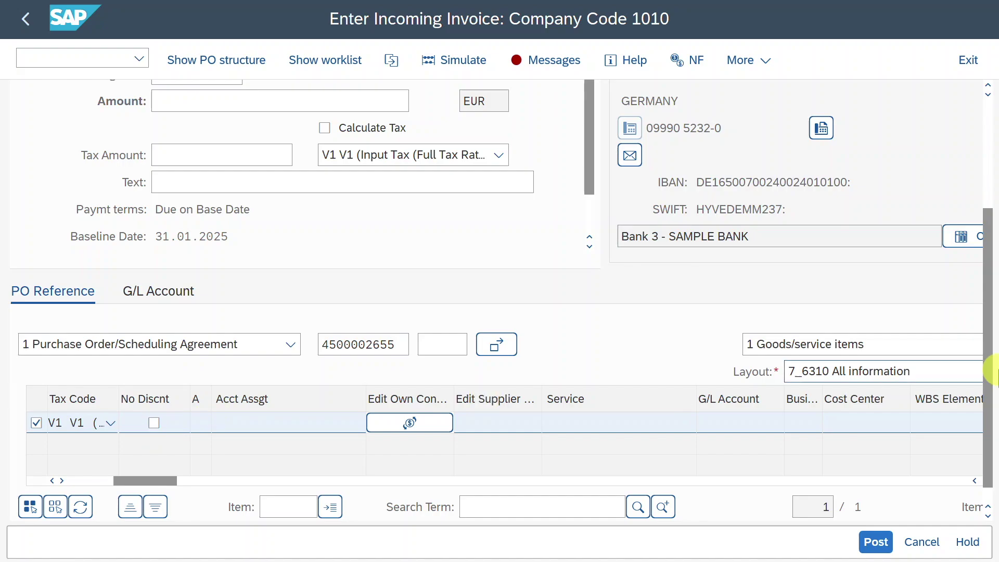
drag(988, 345, 988, 260)
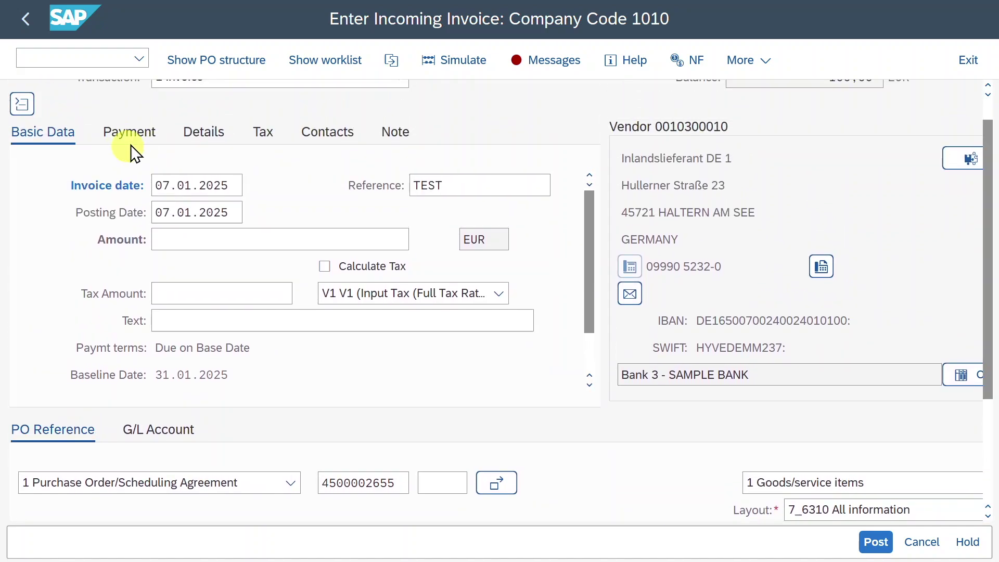
Switch back to the Payment tab and scroll the PO item row's columns to the right.
click(132, 141)
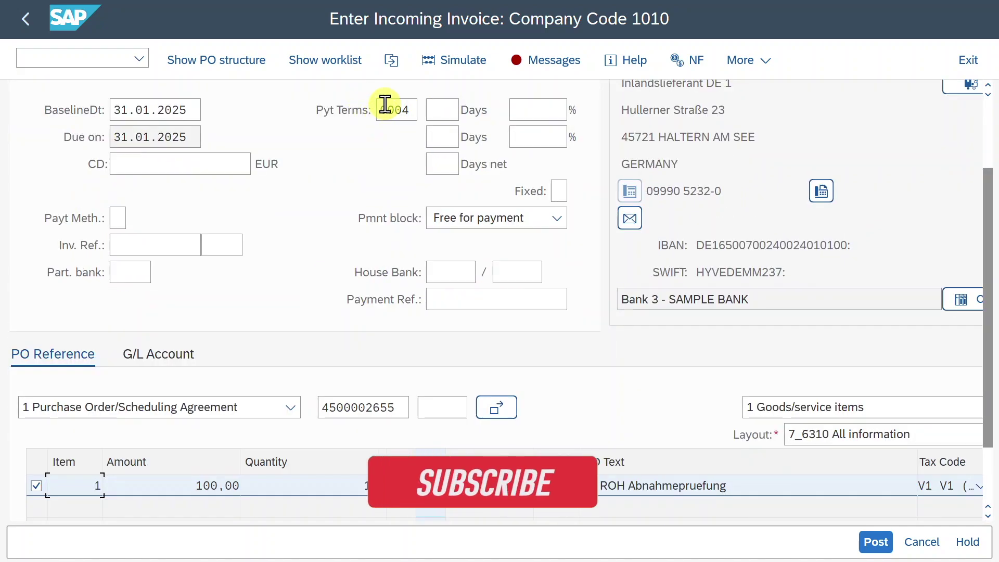
scroll(330, 182, up, 2)
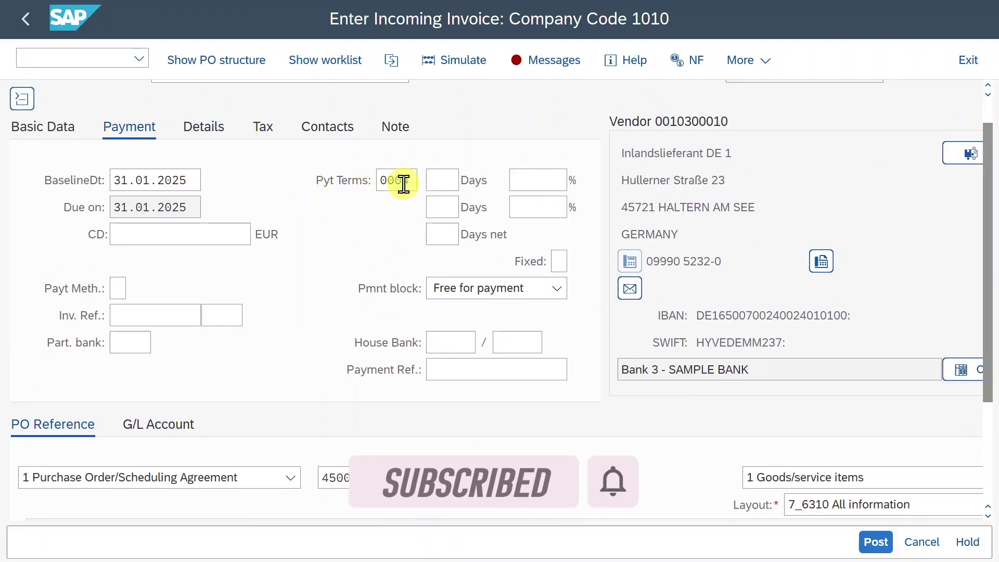
drag(984, 283, 993, 369)
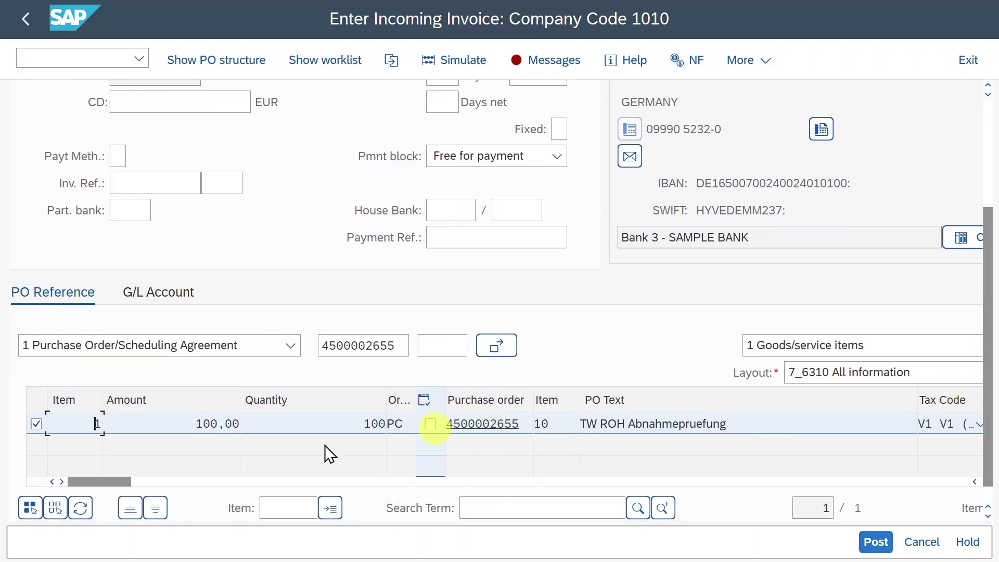
drag(115, 482, 168, 491)
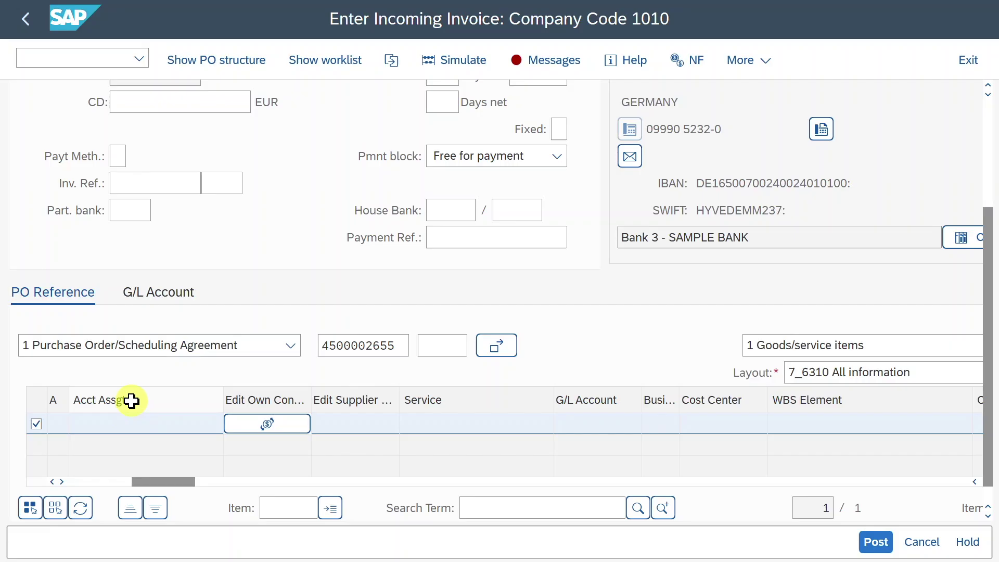
scroll(413, 427, right, 2)
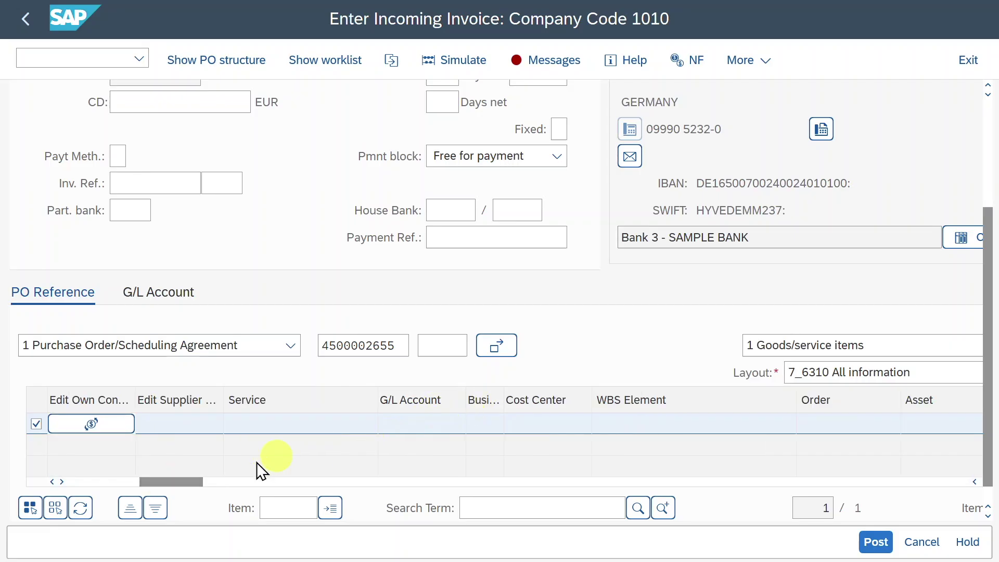
scroll(191, 478, right, 1)
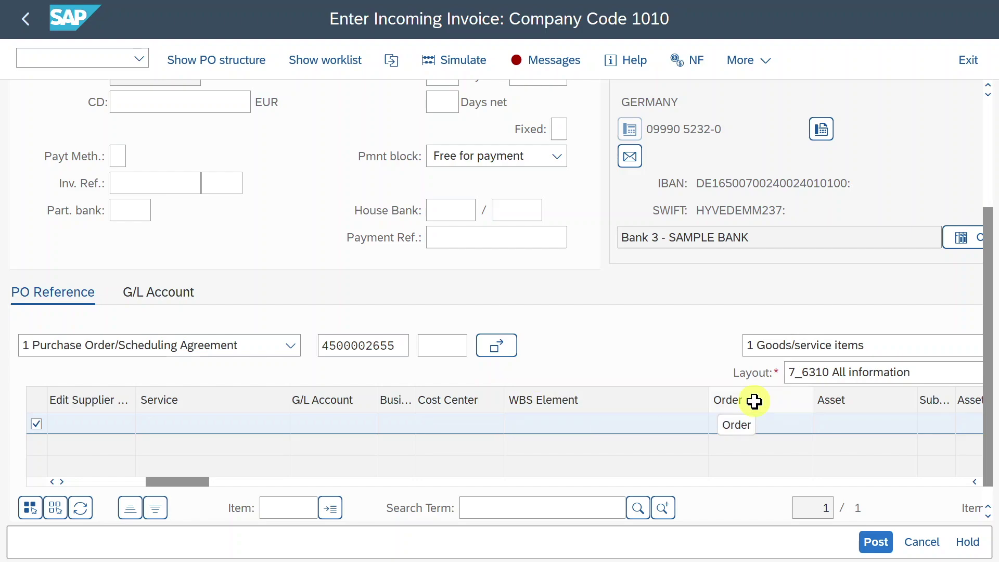
drag(202, 481, 276, 493)
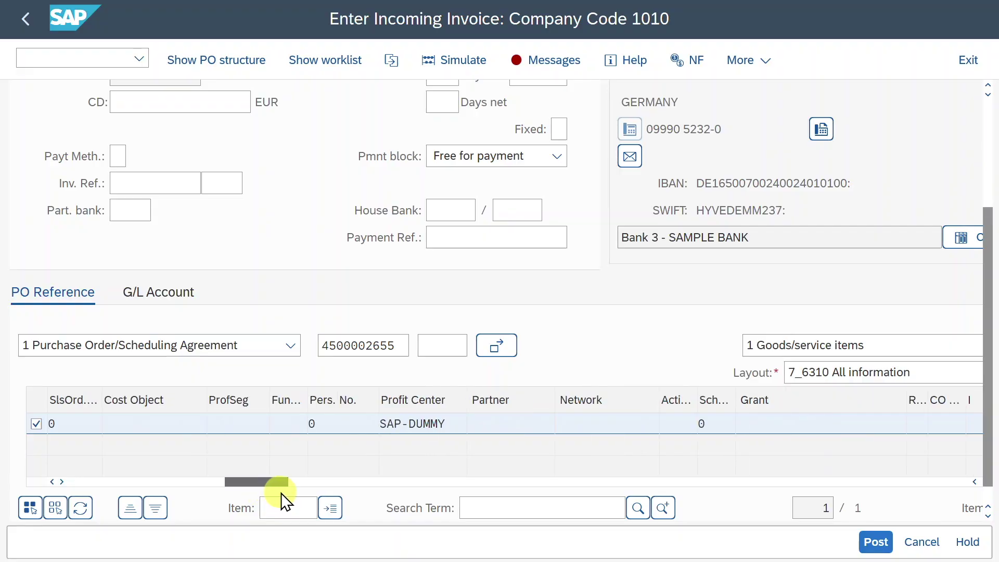
scroll(283, 492, right, 5)
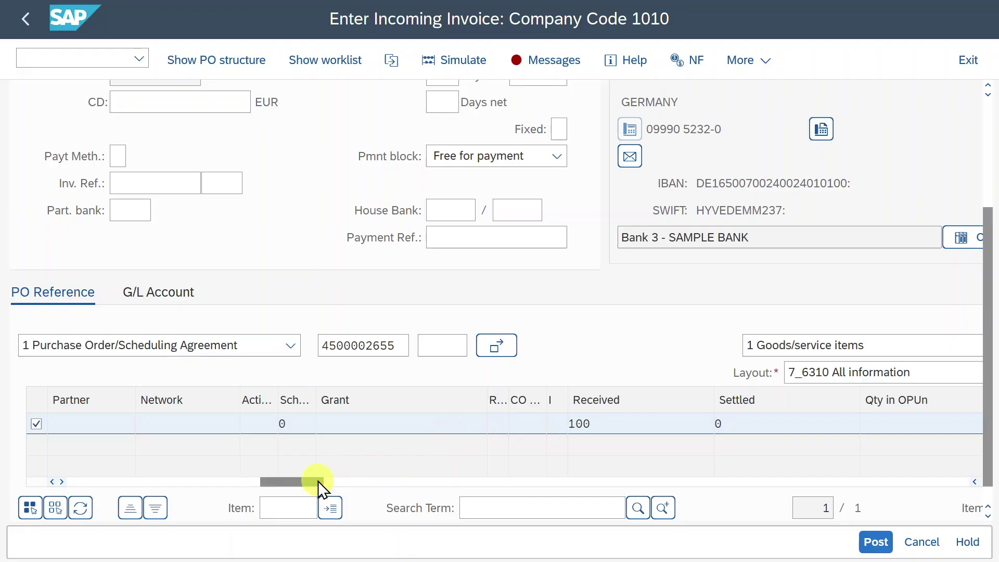
drag(318, 481, 376, 488)
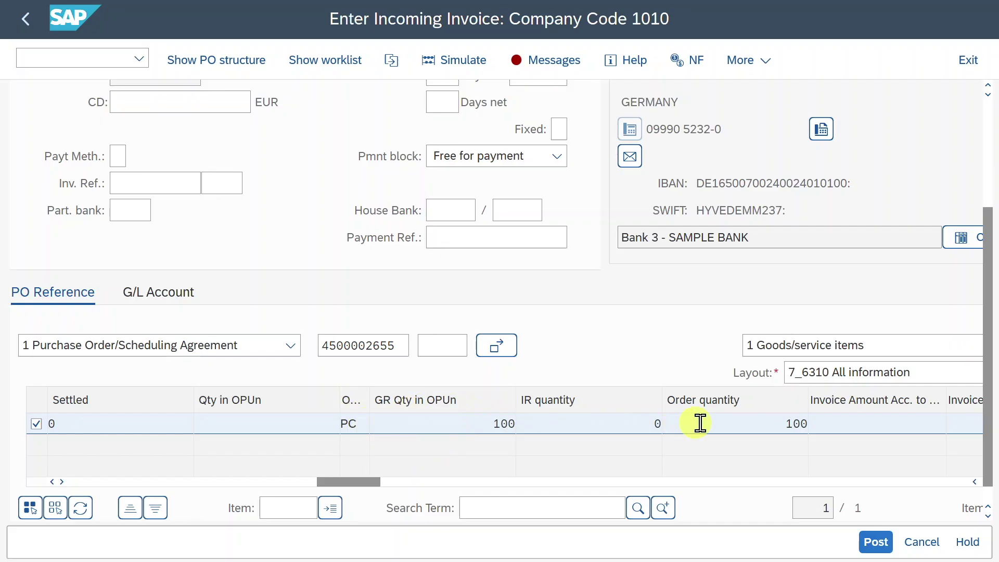
double_click(787, 424)
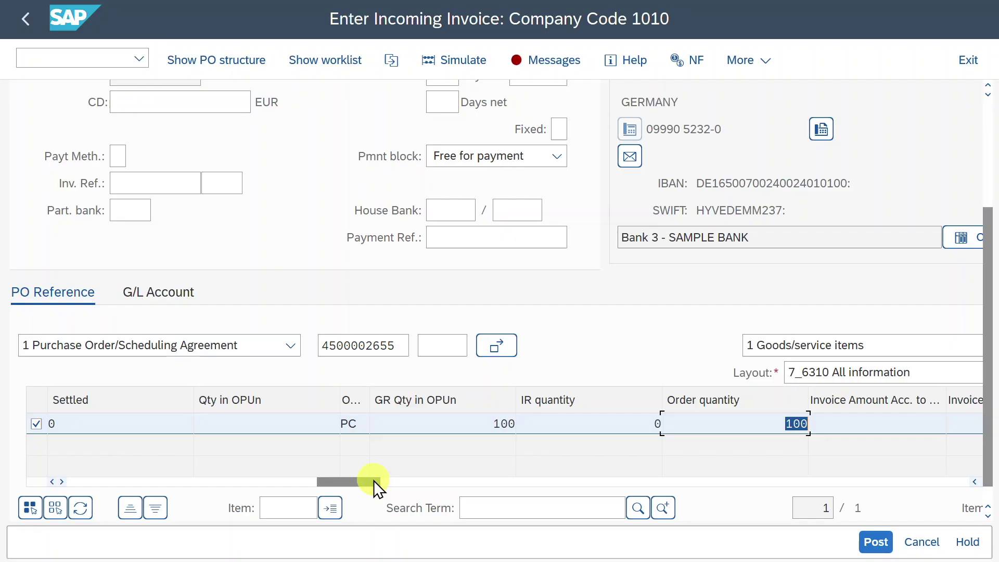
drag(374, 481, 410, 489)
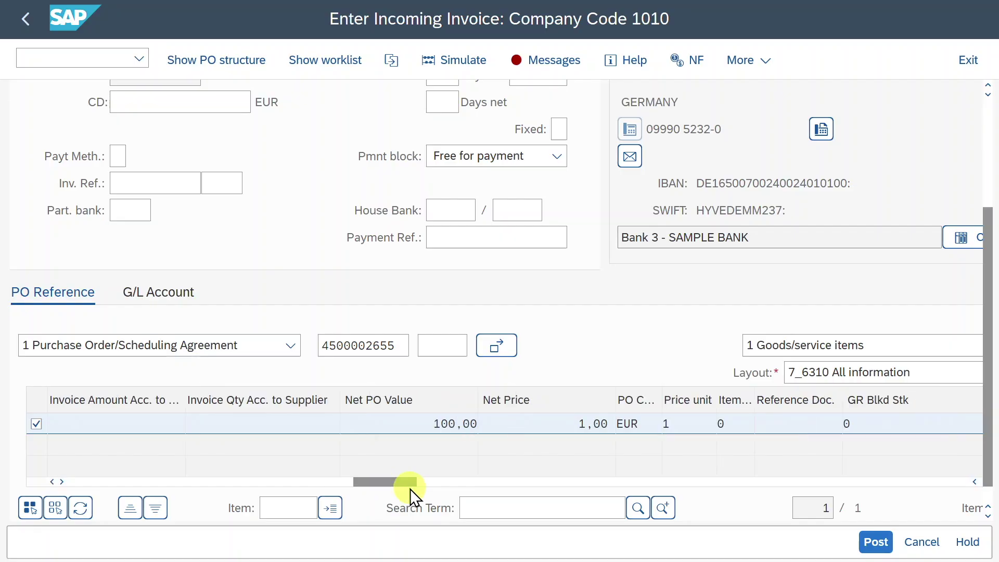
double_click(426, 420)
click(567, 426)
drag(568, 426, 618, 424)
click(445, 419)
drag(562, 424, 619, 424)
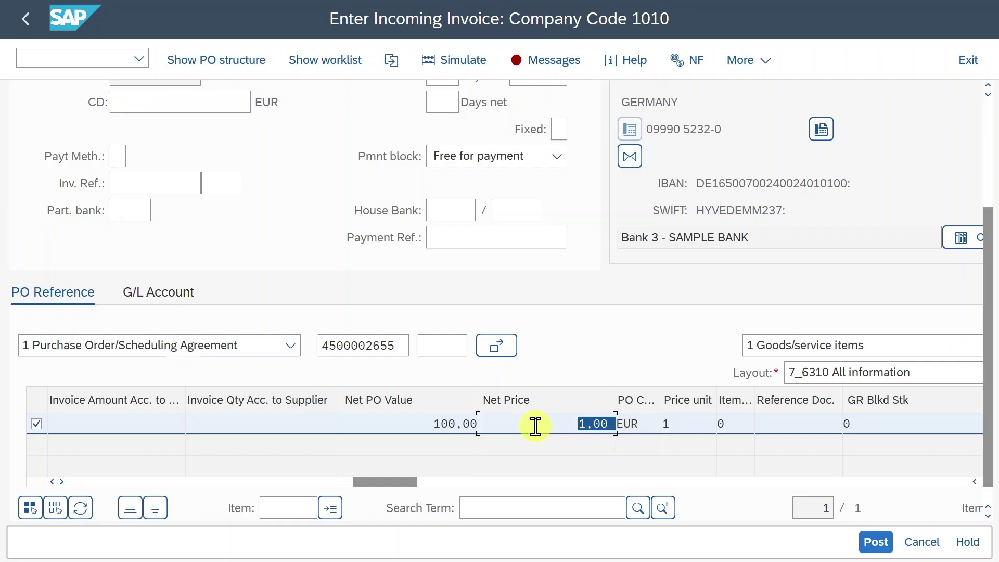
drag(431, 422, 478, 425)
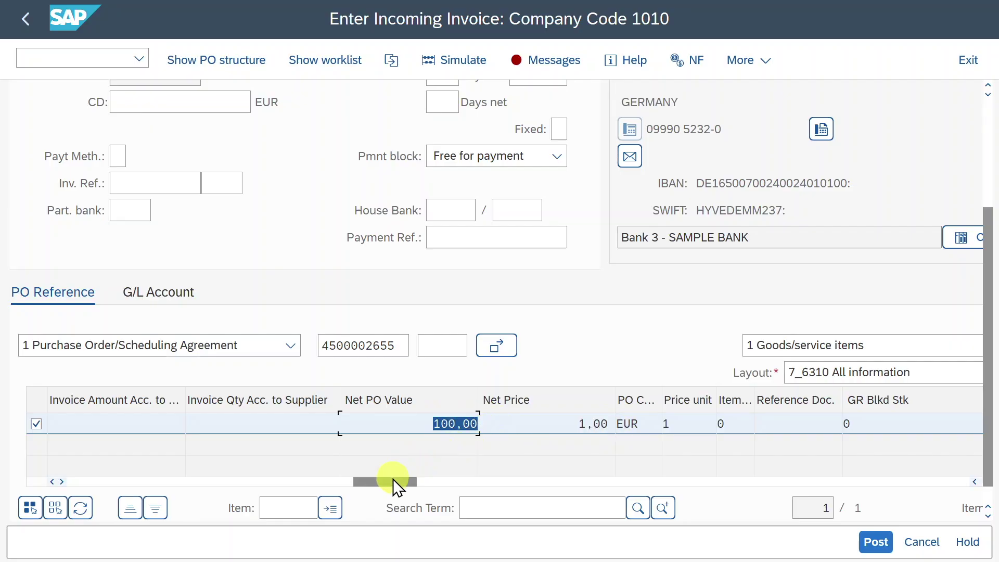
drag(393, 481, 466, 479)
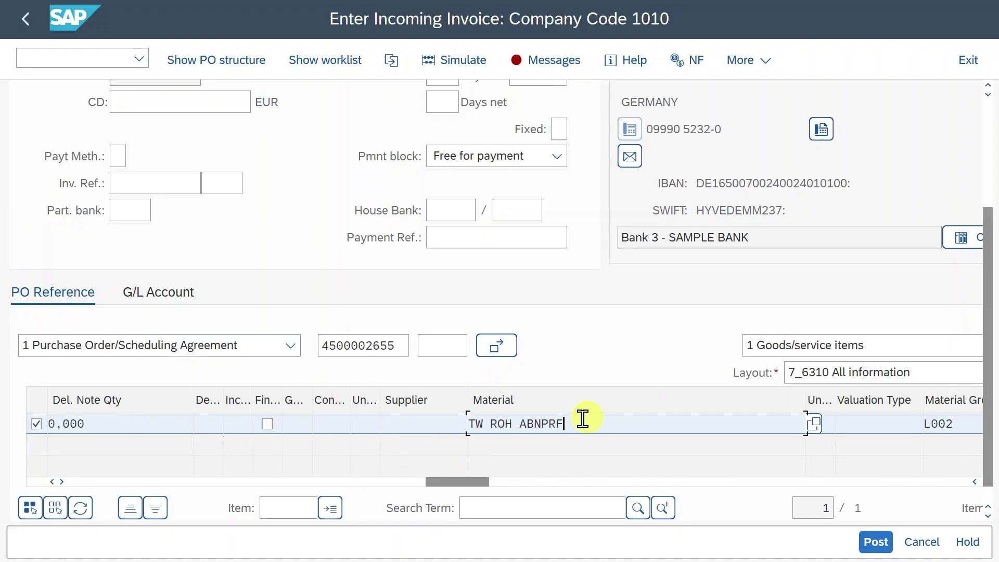
drag(579, 423, 475, 423)
drag(473, 482, 510, 485)
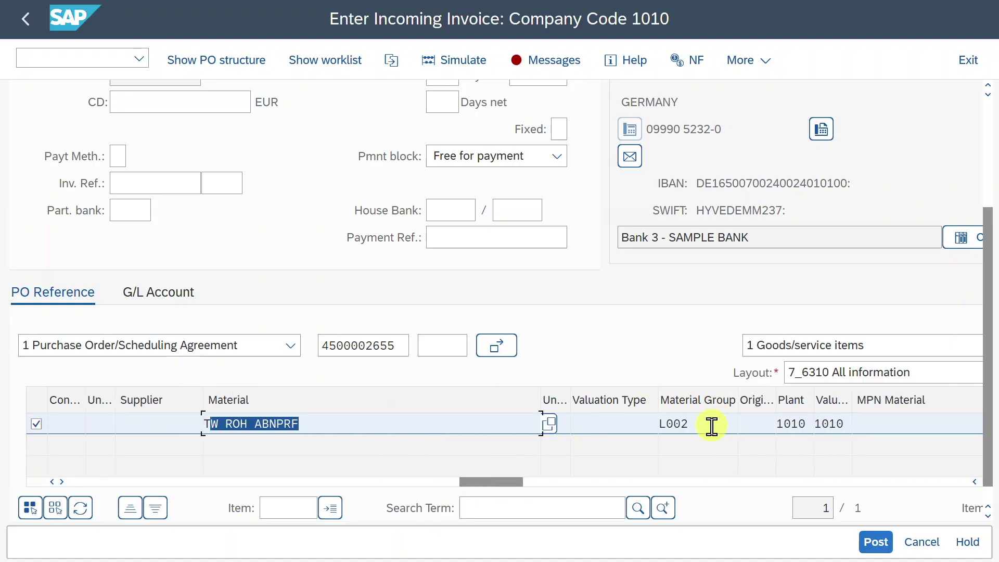
drag(710, 423, 645, 423)
drag(811, 424, 763, 420)
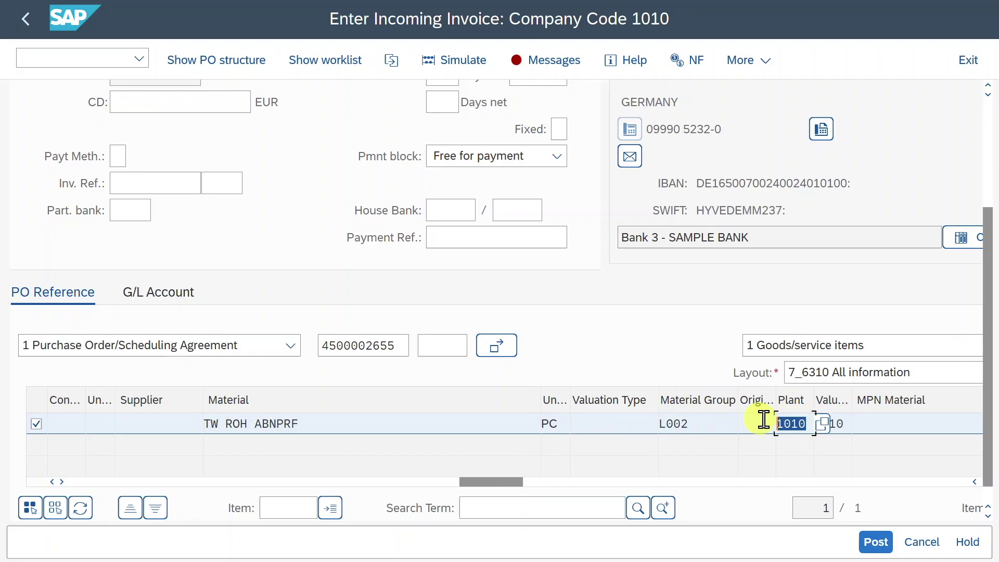
drag(841, 422, 814, 423)
drag(511, 482, 594, 483)
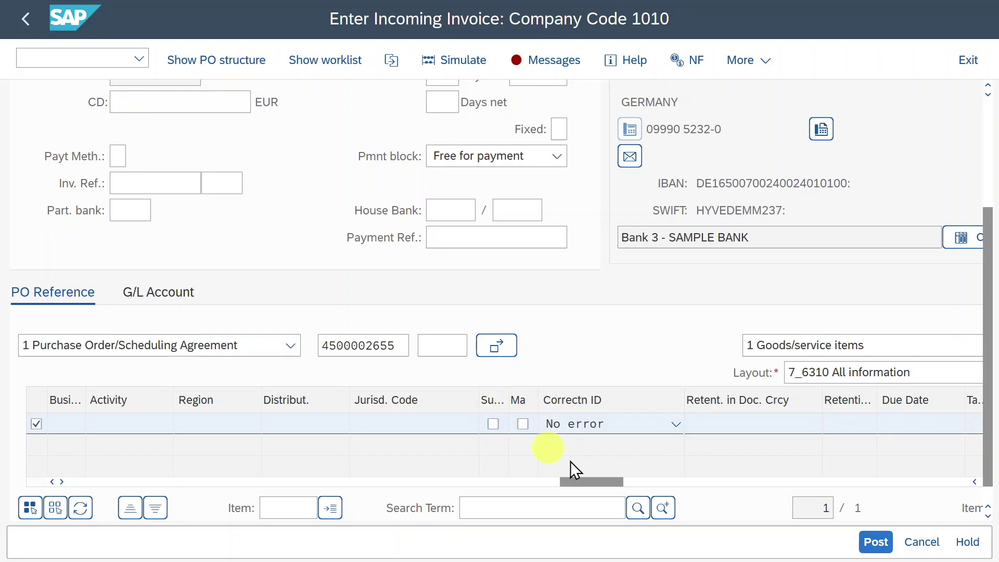
scroll(570, 458, right, 3)
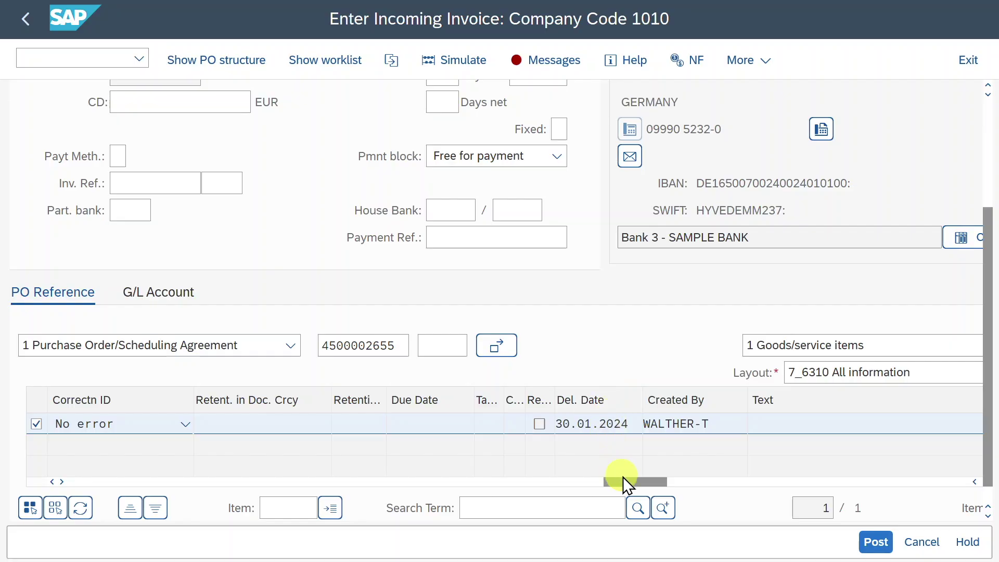
mouse_move(623, 478)
mouse_down()
mouse_move(636, 480)
mouse_move(598, 404)
mouse_move(629, 474)
mouse_up()
click(869, 377)
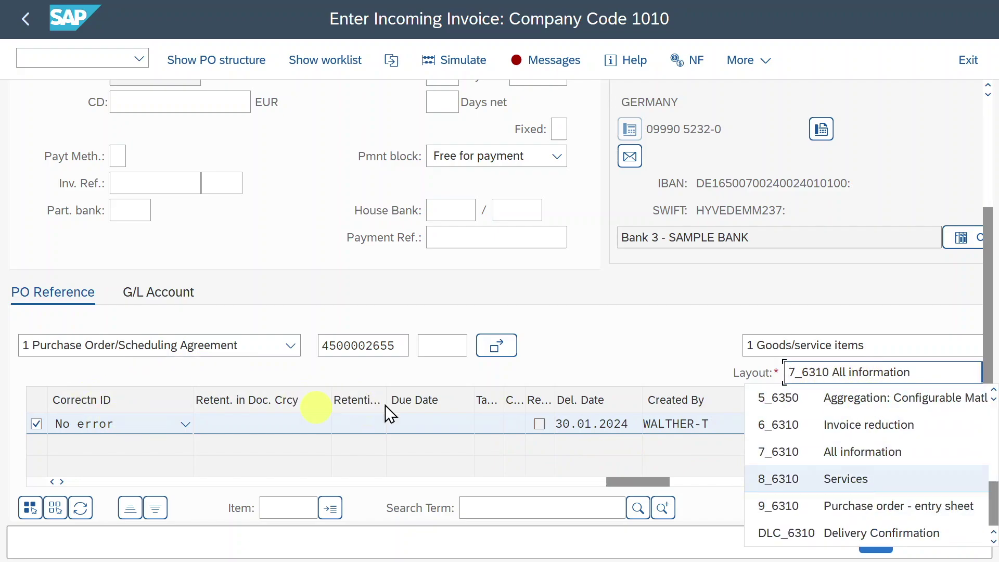
click(629, 328)
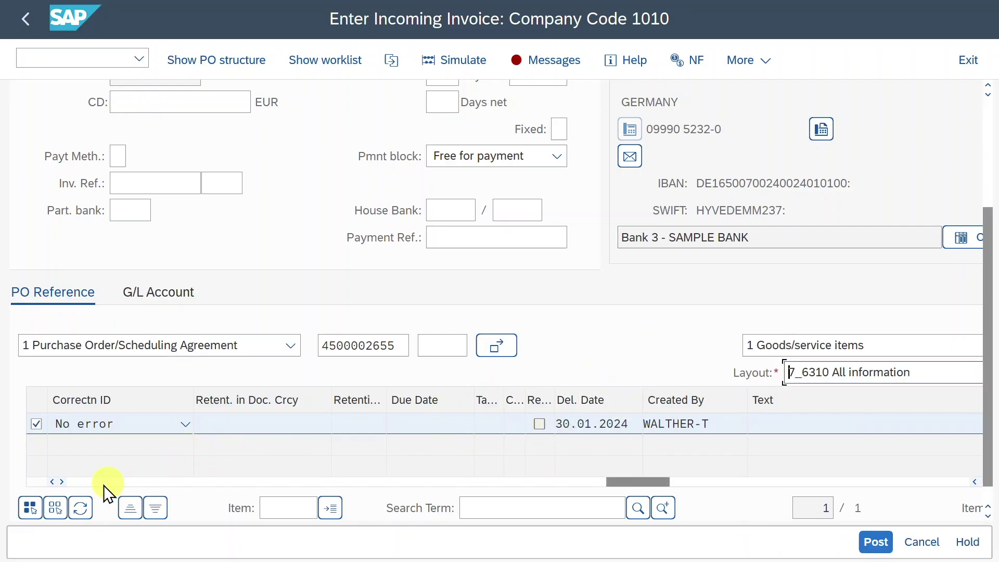
click(266, 503)
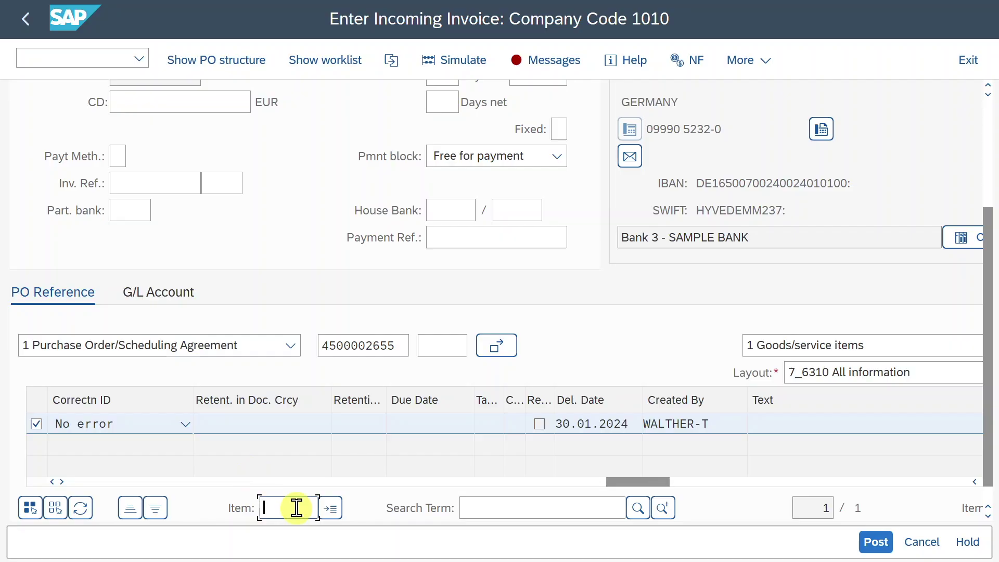
click(516, 509)
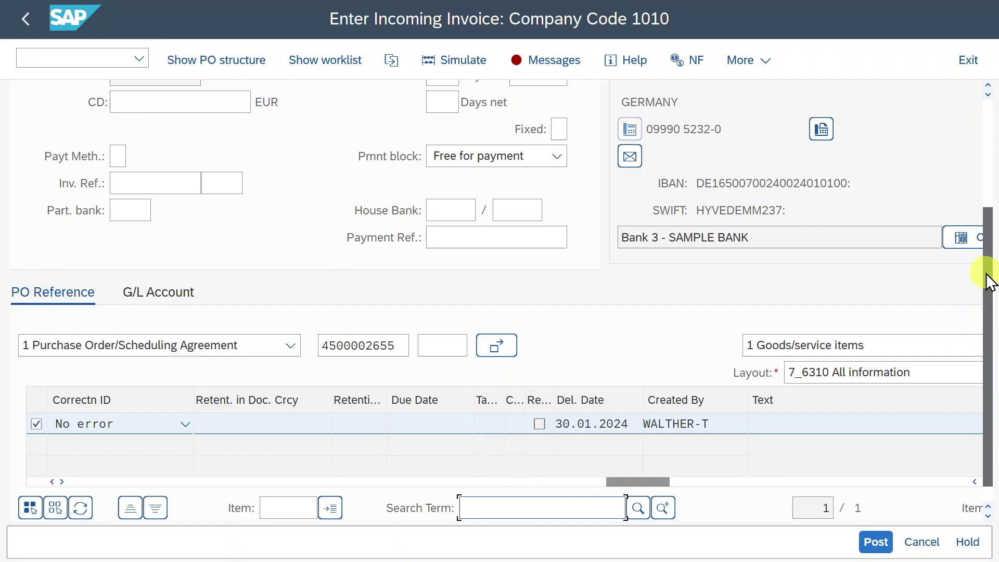
Inspect the current balance value of 100,00- at the top of the invoice.
drag(988, 281, 990, 163)
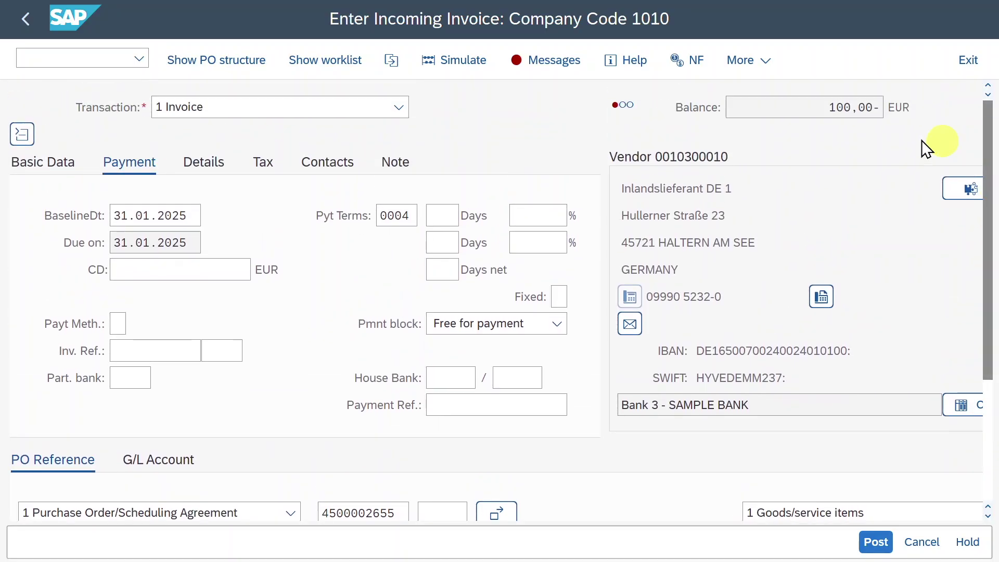
drag(826, 98, 854, 105)
click(876, 178)
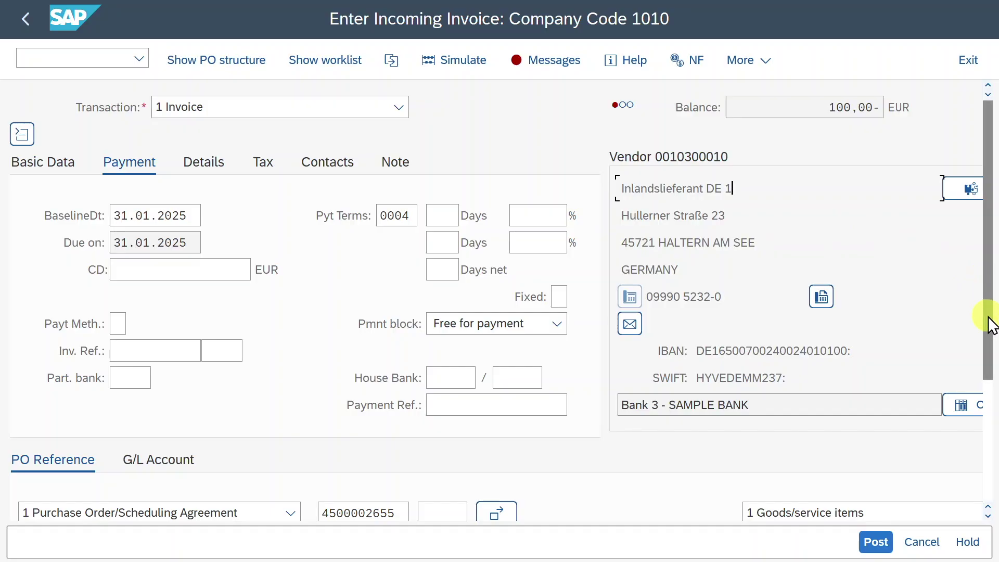
drag(990, 325, 991, 416)
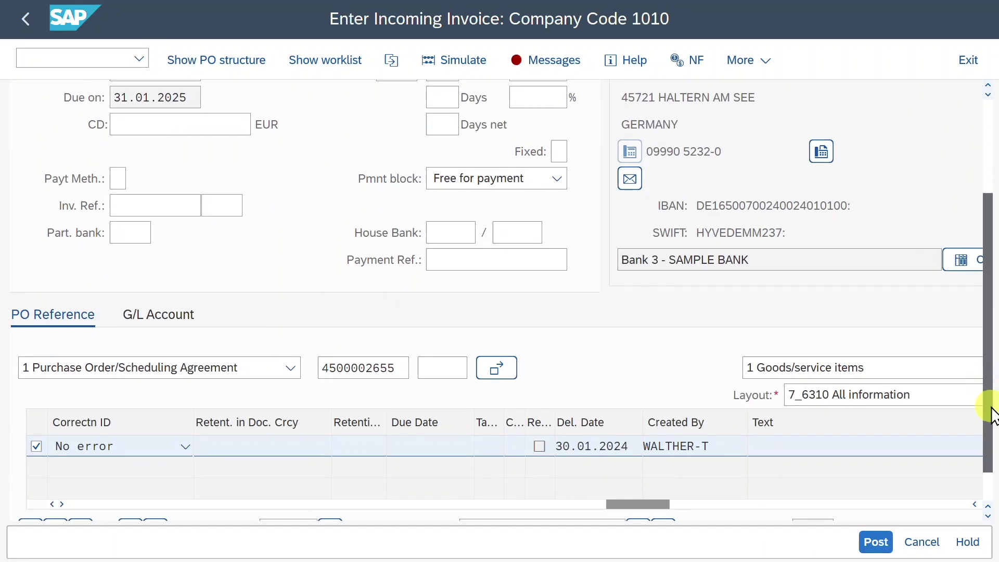
drag(992, 416, 992, 312)
drag(824, 106, 899, 107)
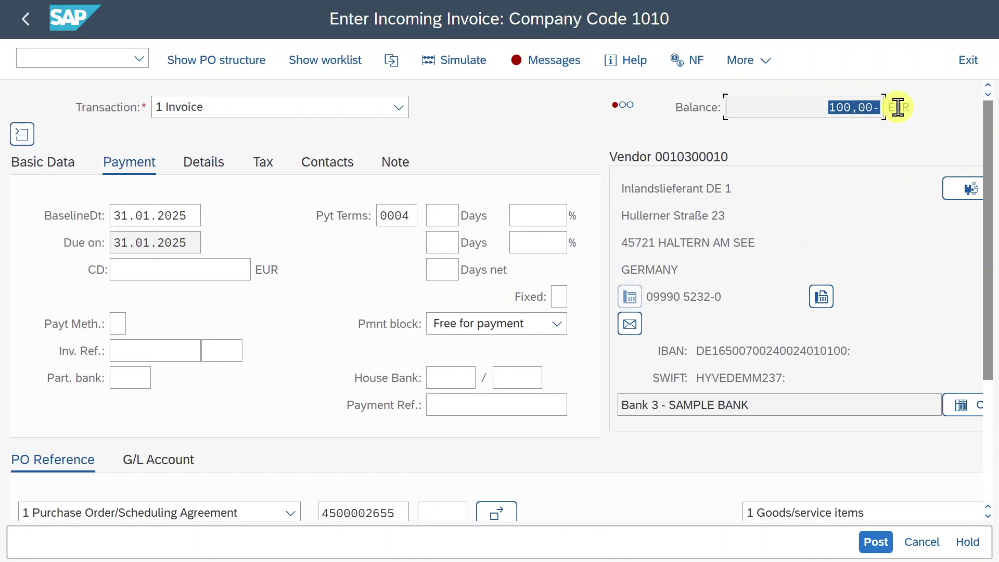
Enter 100 as the invoice amount on Basic Data, confirm balance 0,00, and attempt posting.
click(18, 167)
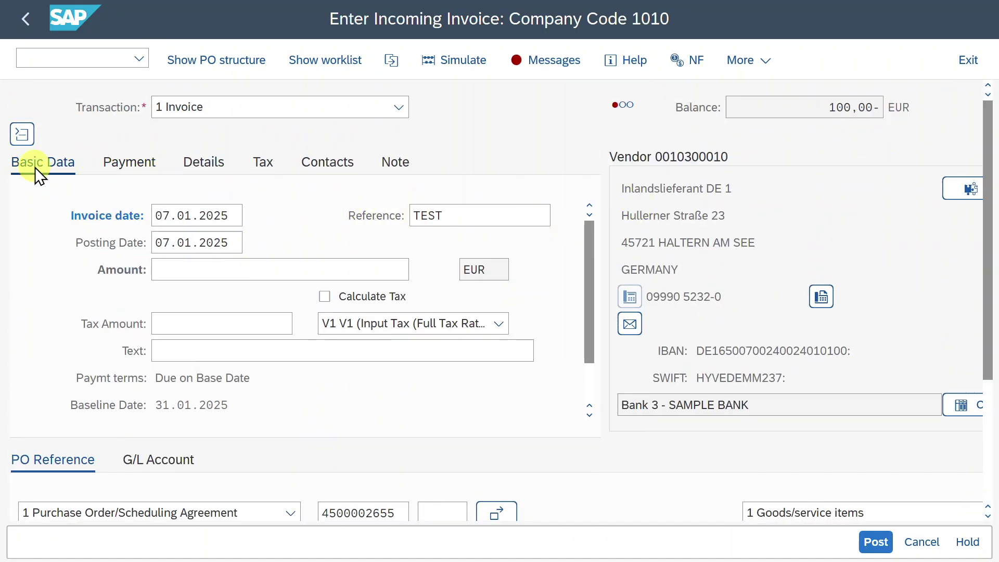
click(222, 271)
text(100)
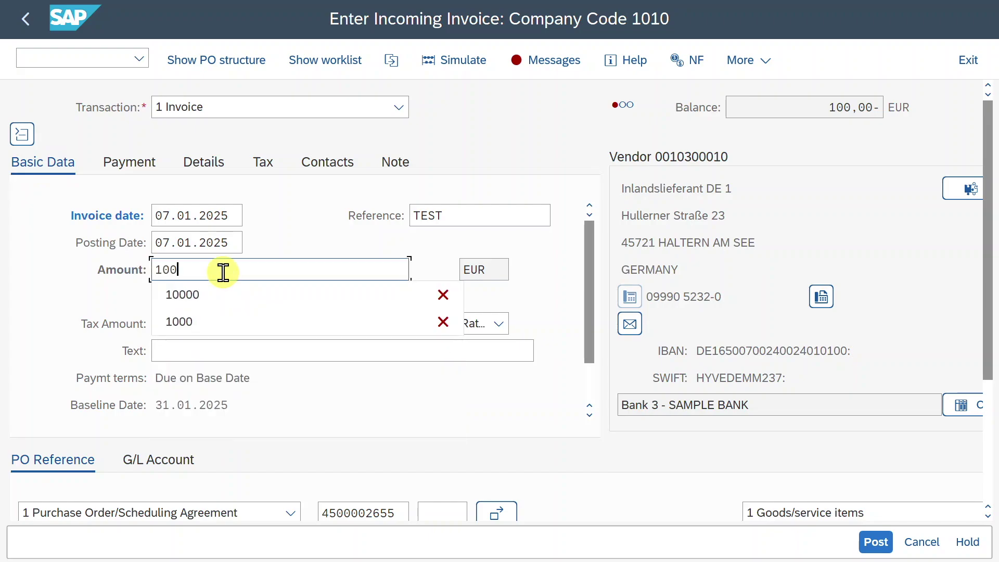
key(Return)
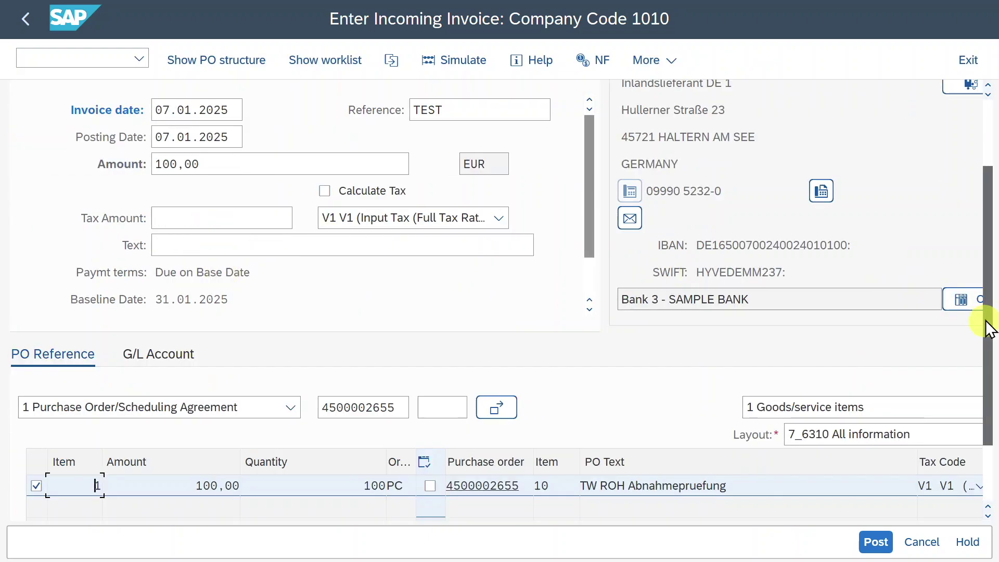
scroll(988, 323, up, 2)
click(842, 107)
drag(842, 107, 880, 107)
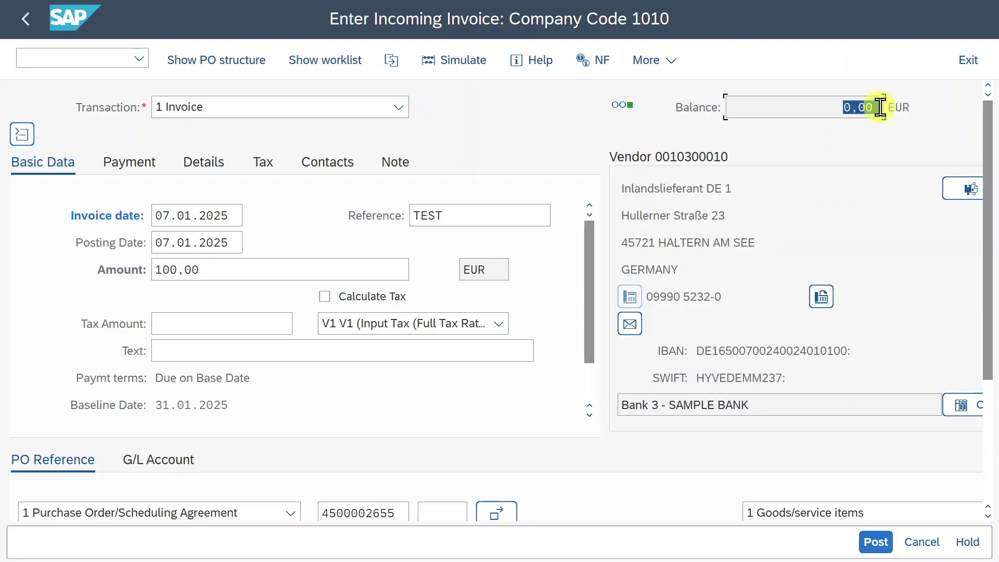
click(881, 547)
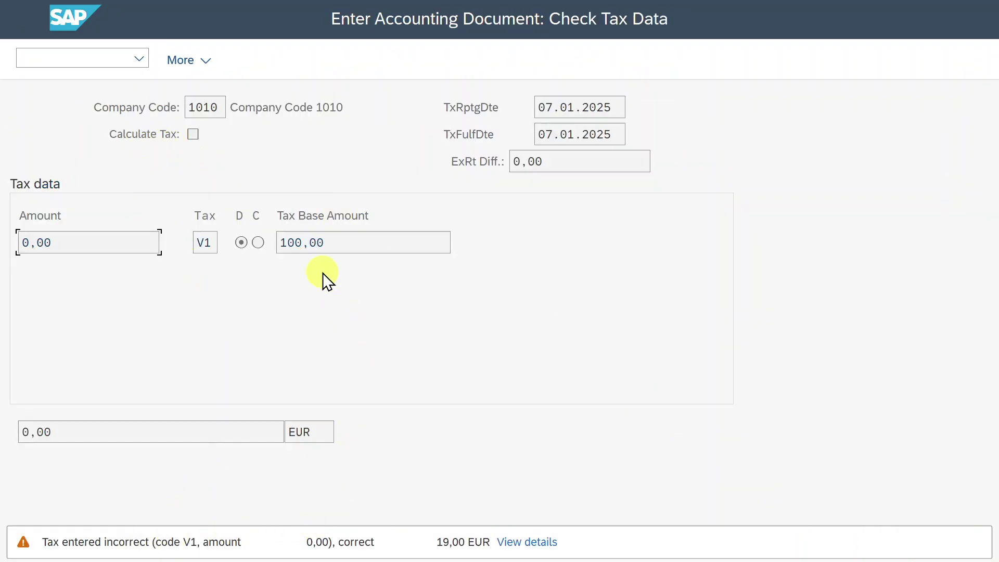
Dismiss the tax warning, enable Calculate Tax, change the amount to 119 and post the invoice.
key(Escape)
click(342, 296)
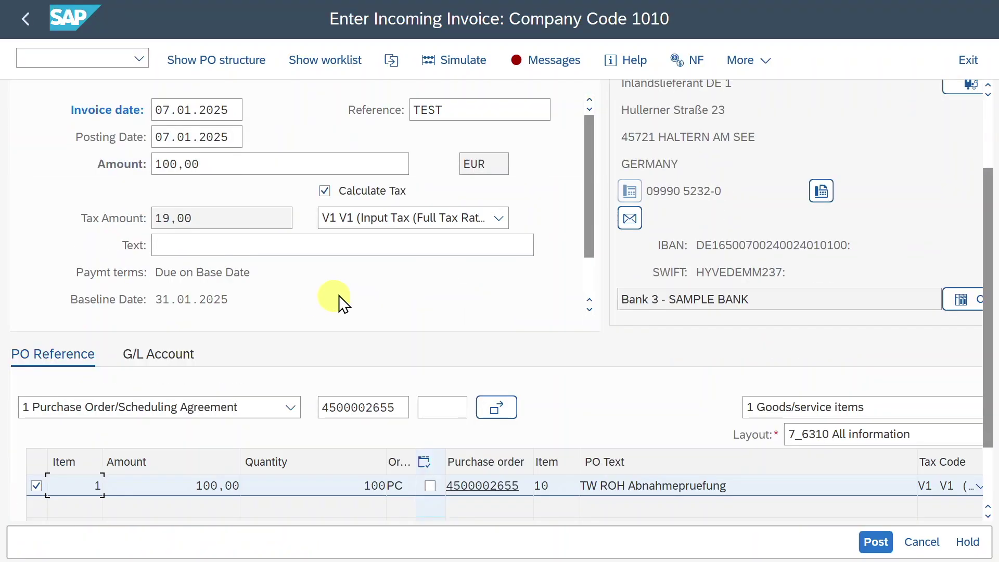
click(147, 259)
text(119)
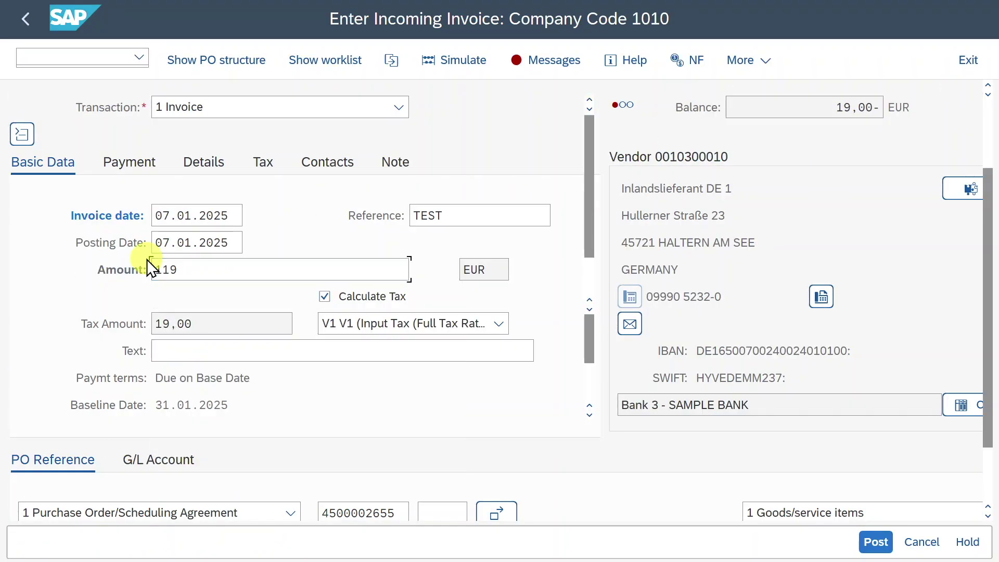
key(Return)
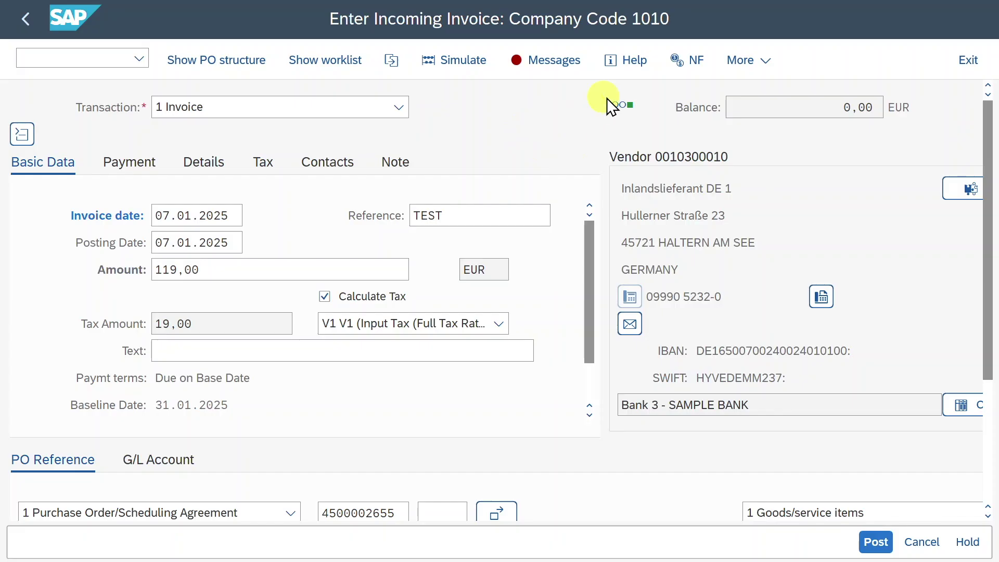
click(877, 541)
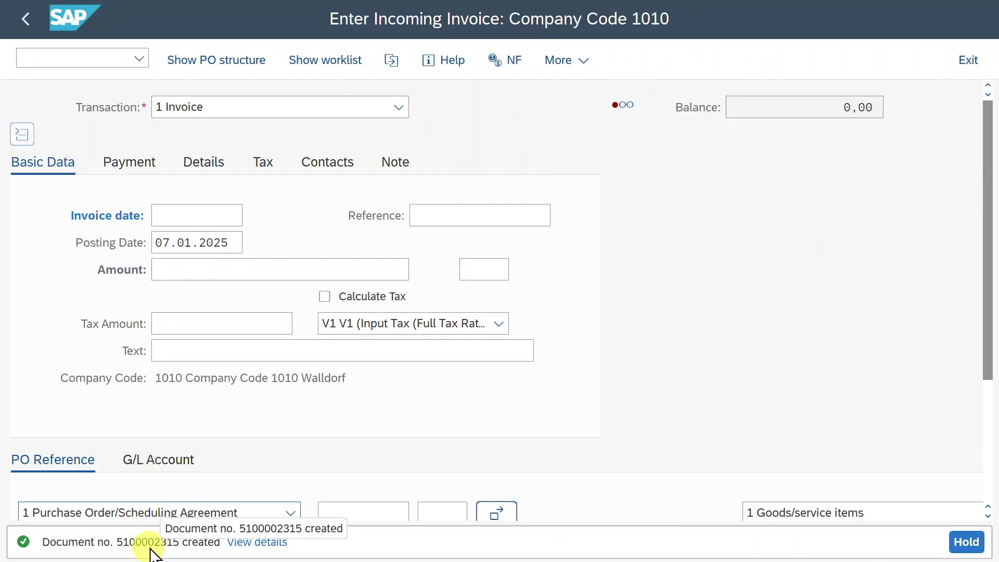
key(Return)
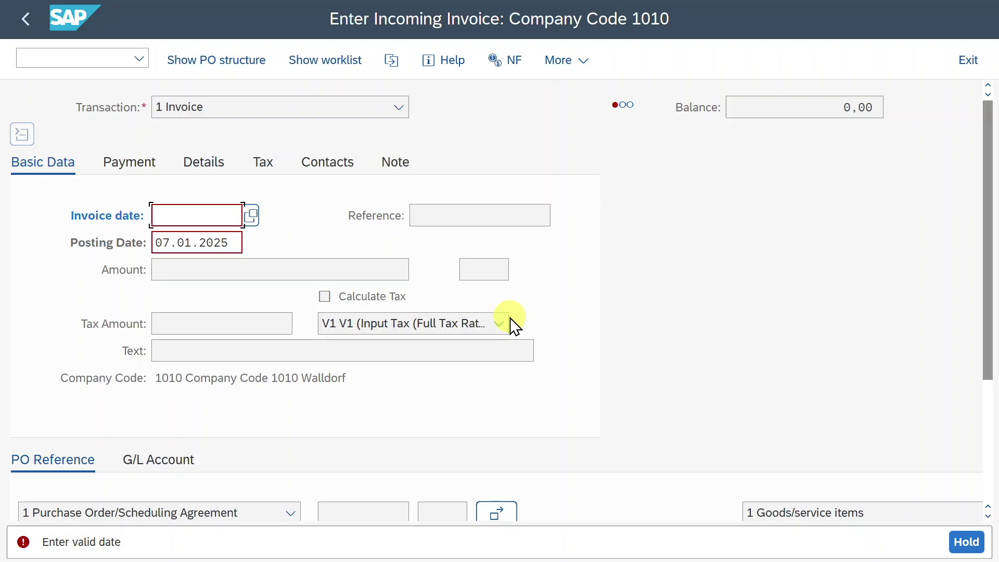